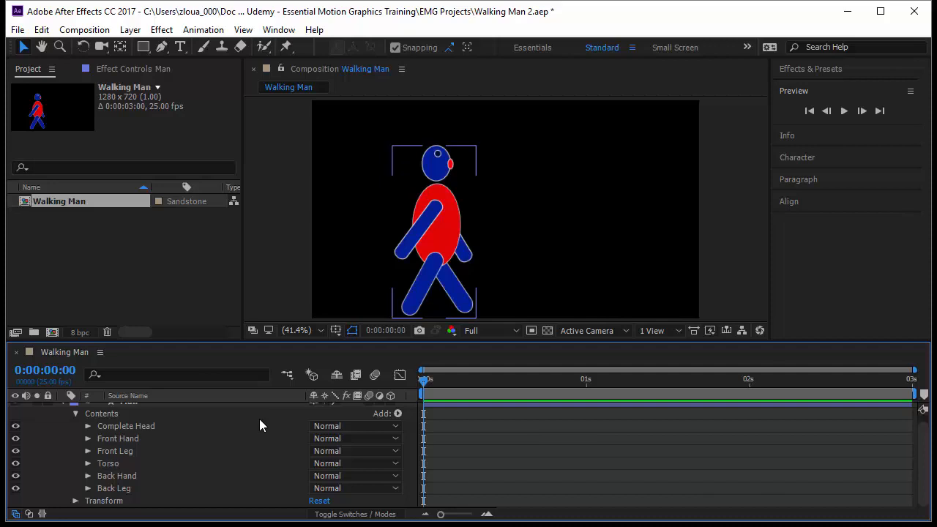
Expand the Front Hand group inside the Man layer's contents and browse the Add menu of shape operations.
click(213, 425)
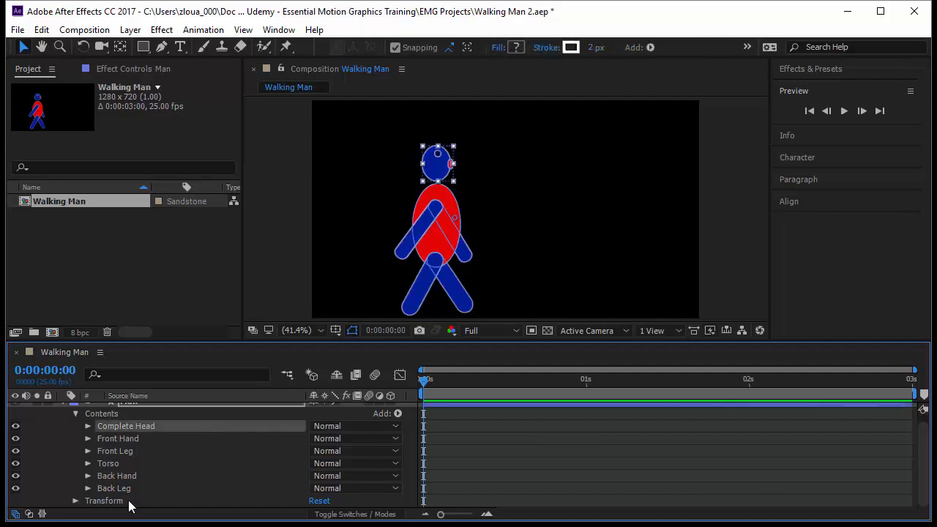
scroll(205, 462, up, 1)
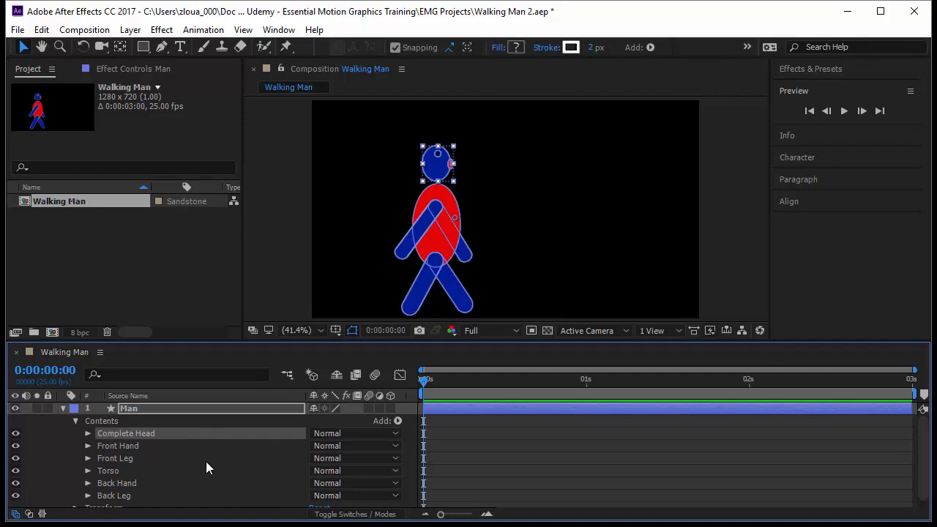
click(87, 446)
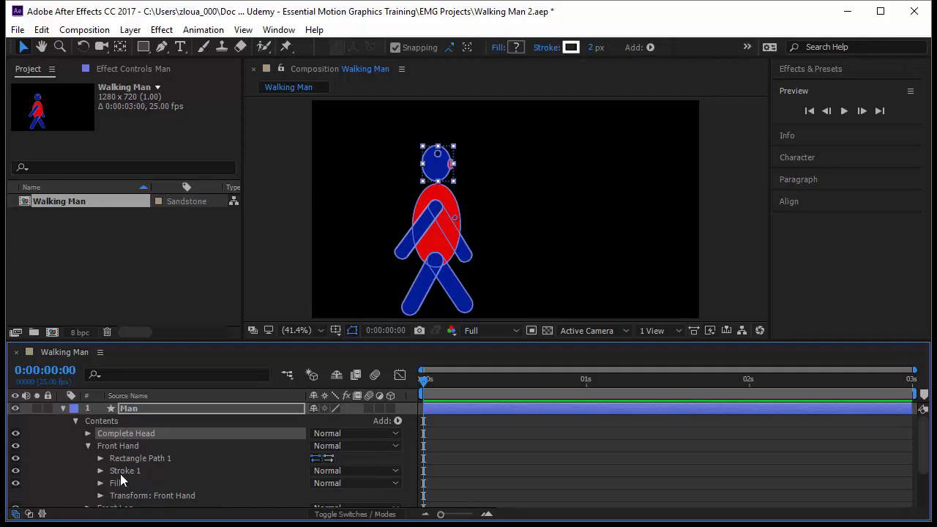
click(157, 496)
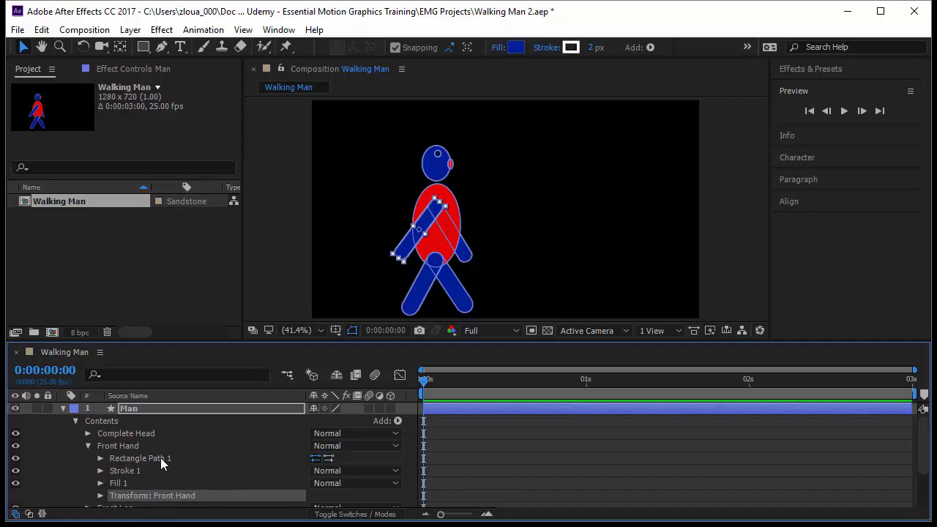
click(397, 421)
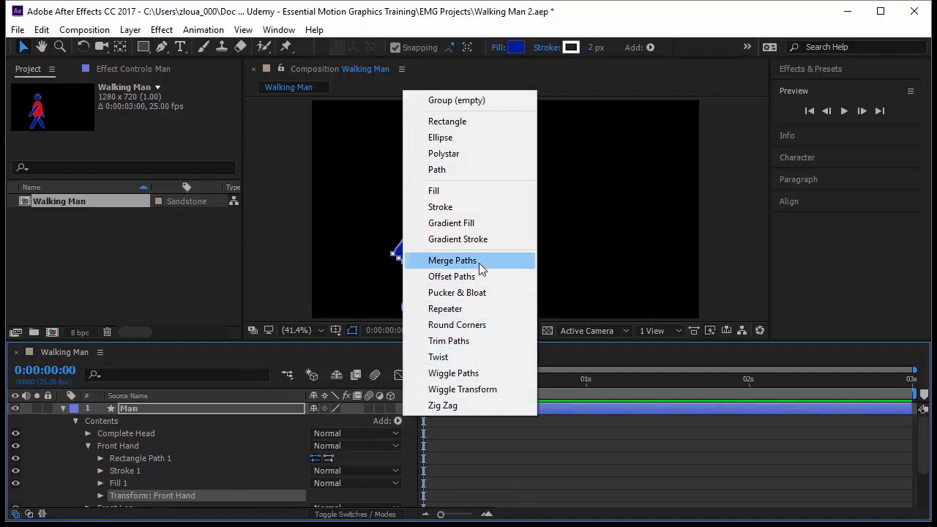
click(498, 445)
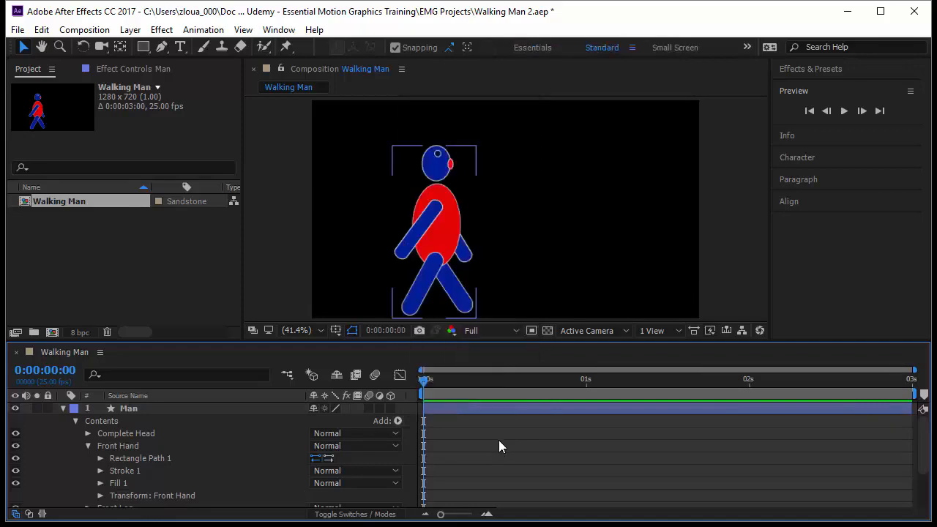
click(453, 286)
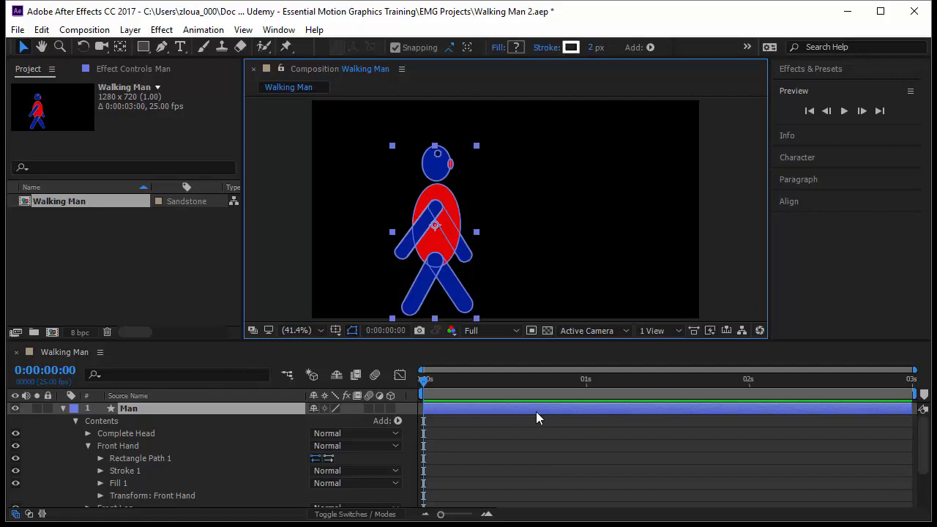
Inspect the body-part groups and reveal the Front Leg group's transform properties.
click(88, 445)
click(158, 433)
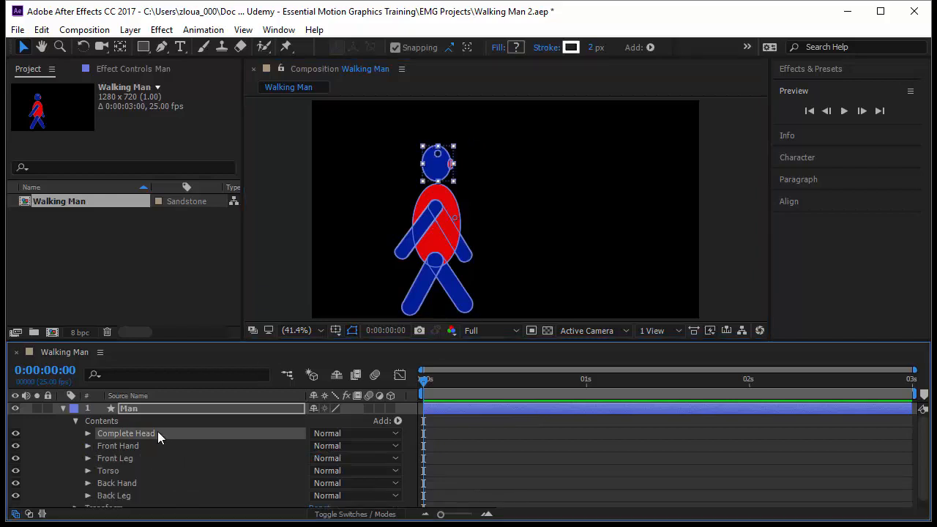
click(148, 444)
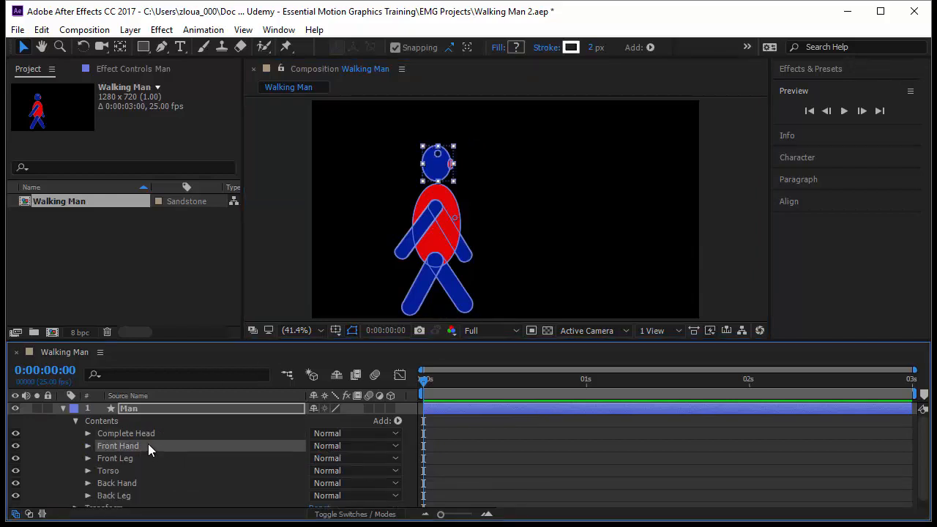
click(150, 457)
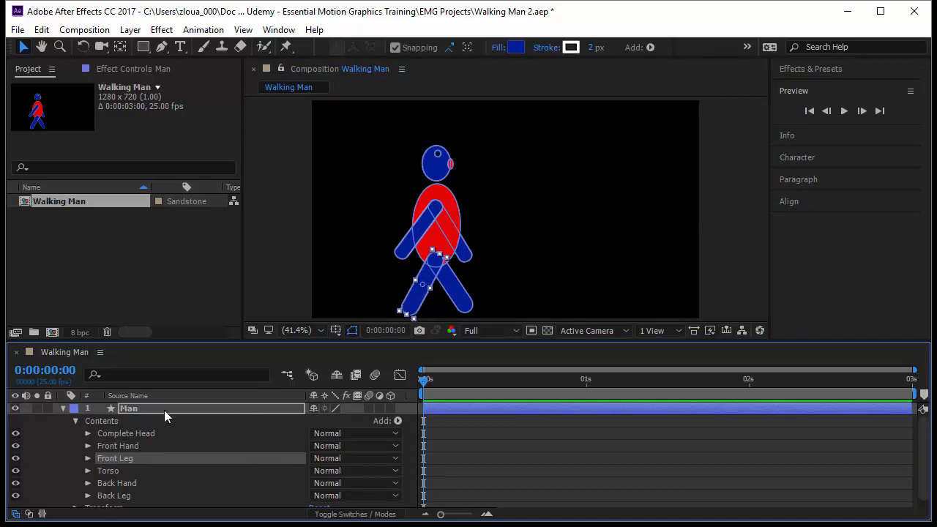
click(88, 458)
scroll(108, 460, down, 2)
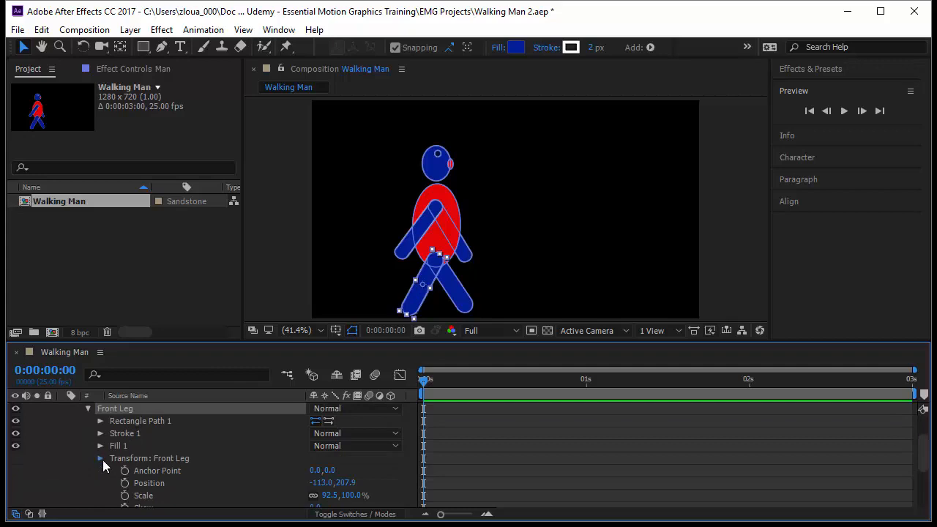
click(102, 459)
click(152, 459)
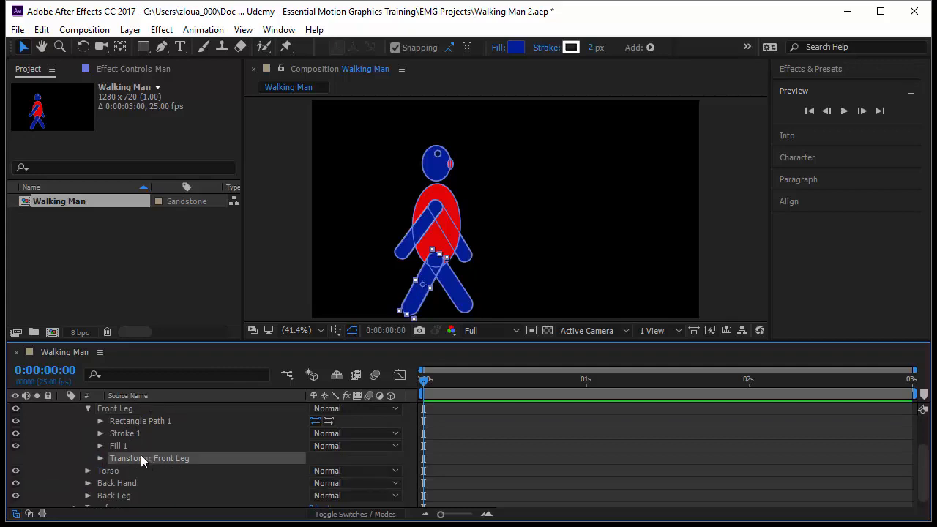
click(101, 458)
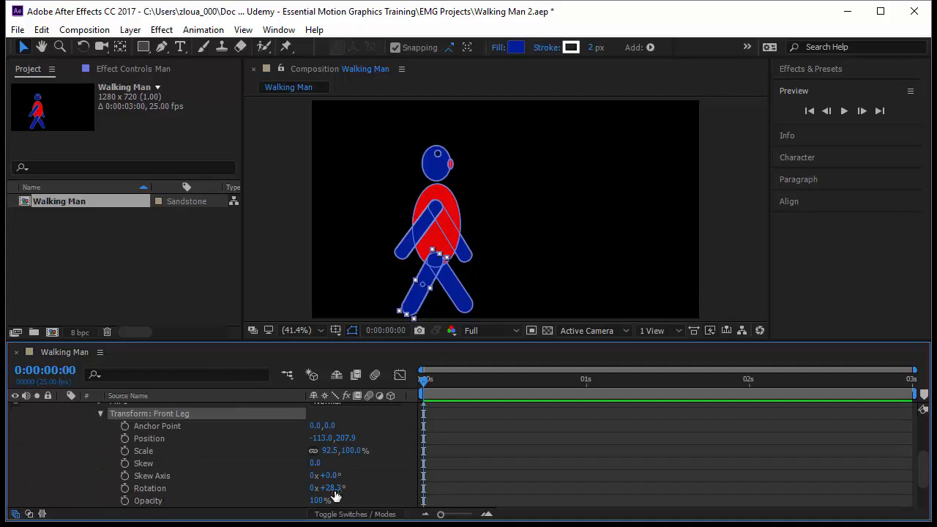
Scrub the front leg's rotation to 23.3° as a test, and undo it.
drag(344, 488, 391, 488)
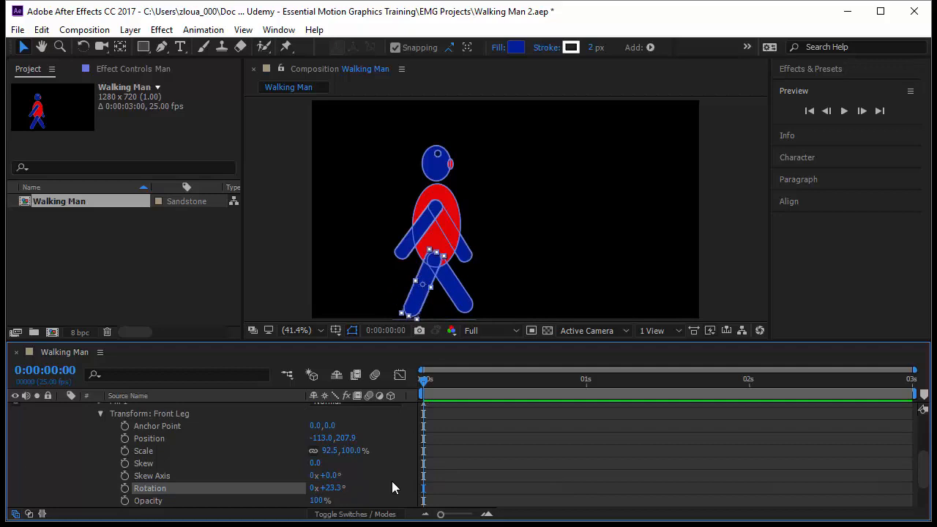
key(ctrl+z)
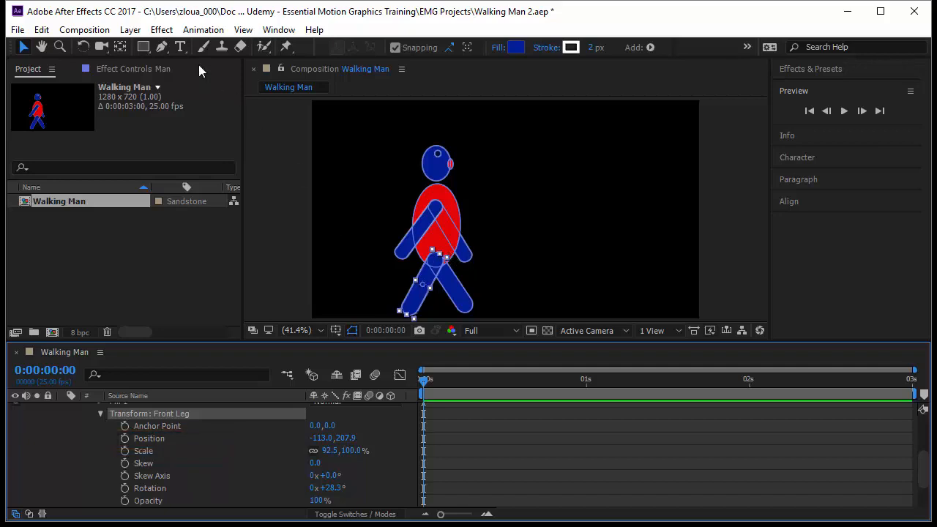
Move the front leg's anchor point up to the hip joint with the Pan Behind tool.
click(121, 47)
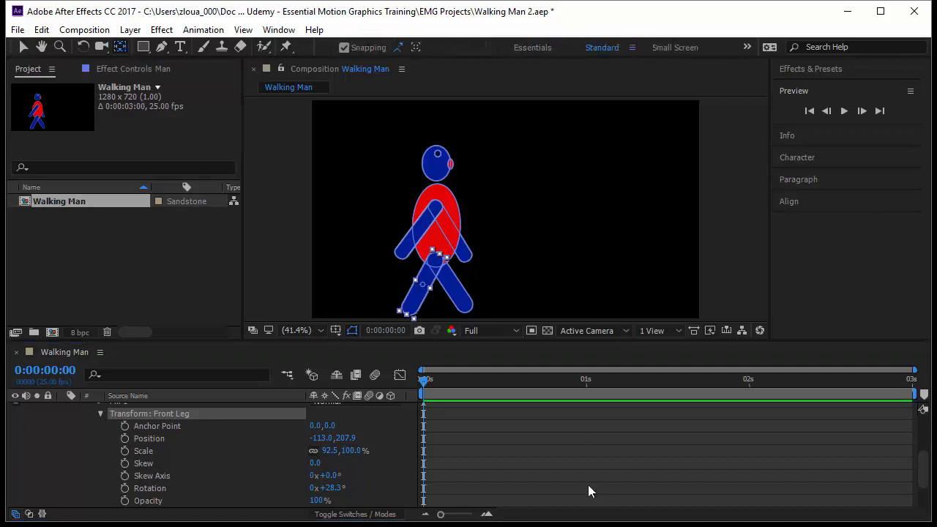
drag(432, 300, 443, 257)
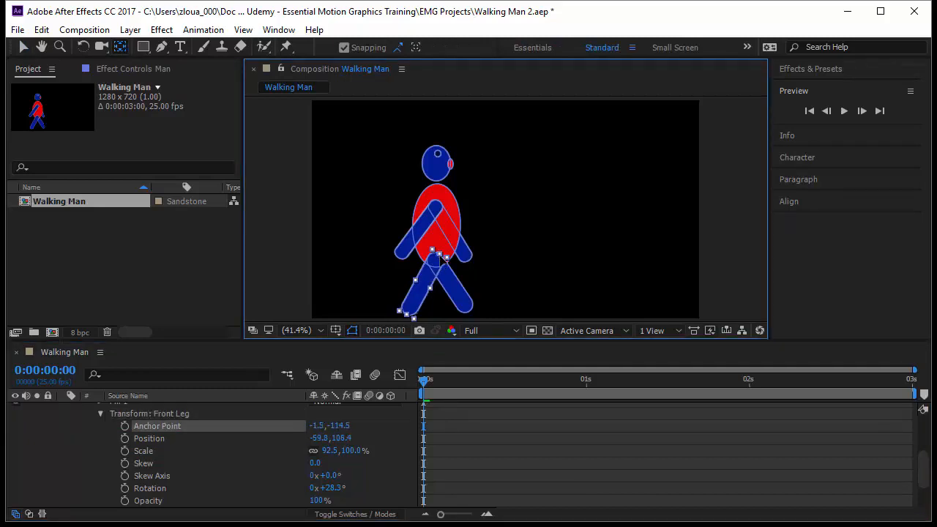
Test-rotate the front leg around its new anchor to 41.3°, and undo the rotation.
mouse_move(333, 496)
mouse_down()
mouse_move(366, 491)
mouse_move(322, 488)
mouse_move(363, 488)
mouse_move(346, 488)
mouse_up()
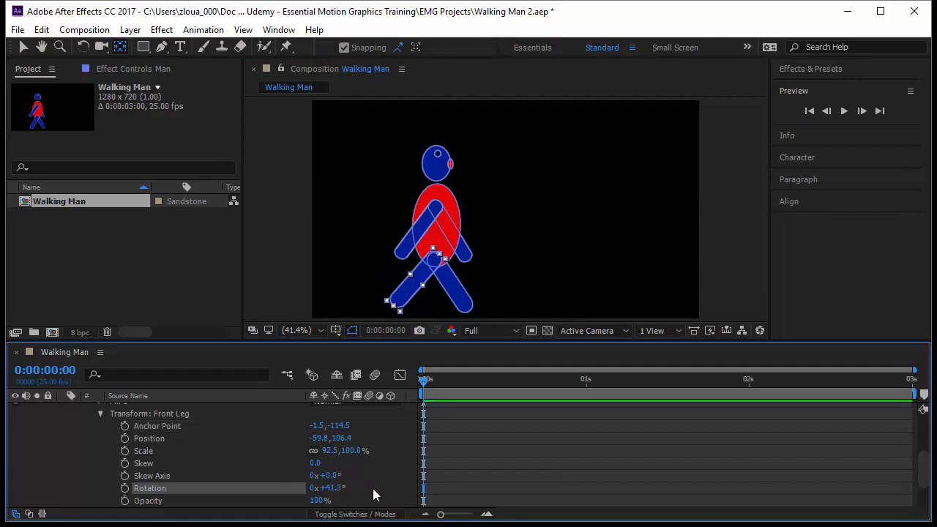
key(ctrl+z)
key(ctrl+z)
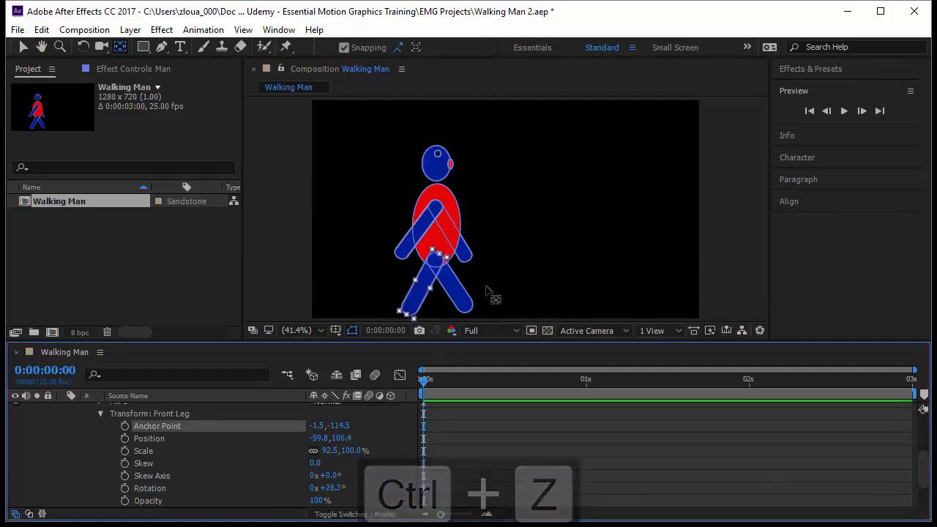
Select the back leg and move its anchor point up to the hip joint.
click(462, 301)
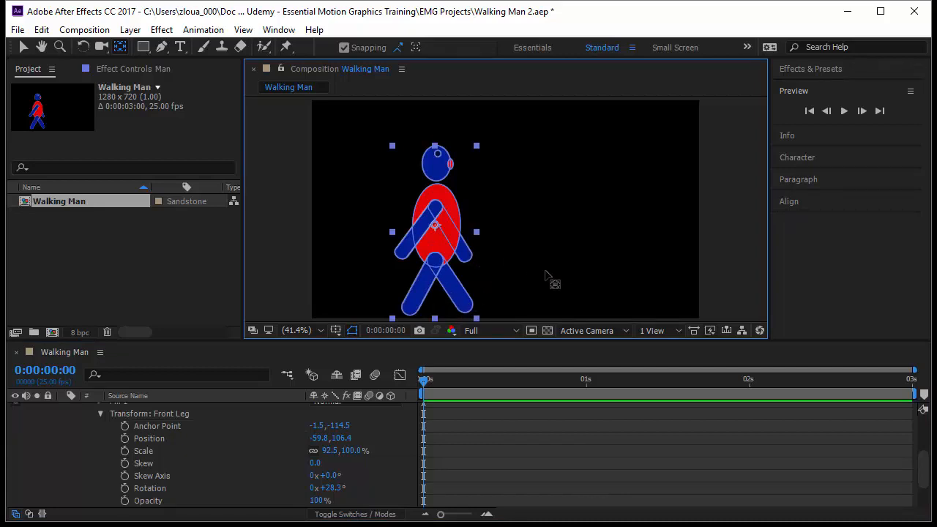
key(v)
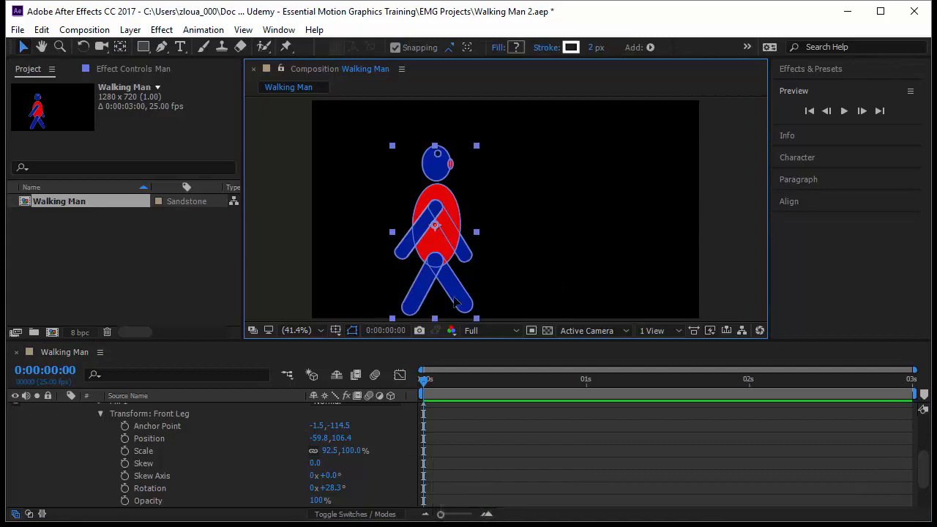
double_click(454, 302)
key(y)
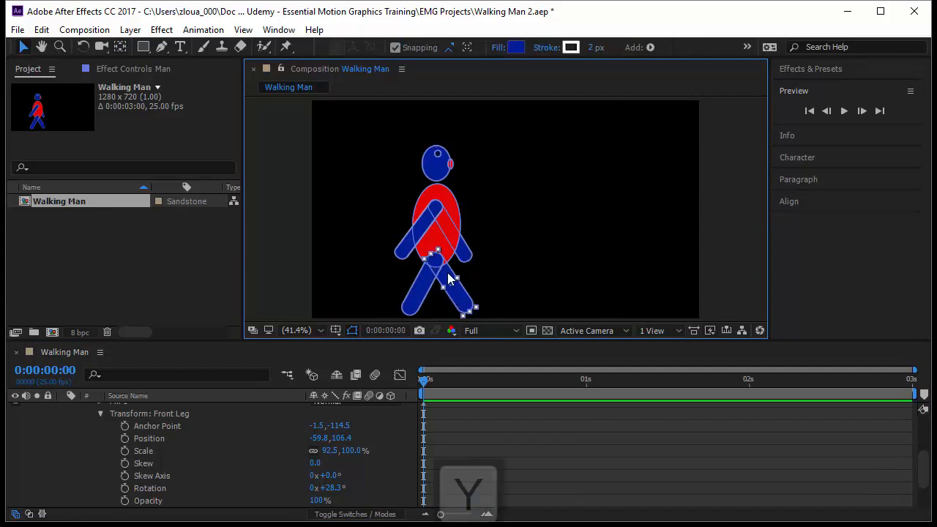
drag(450, 284, 433, 257)
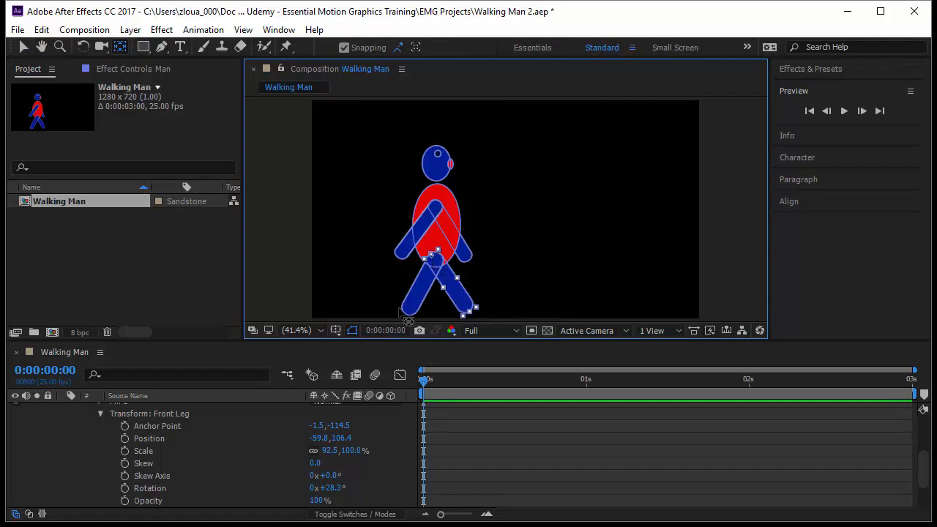
Select the front hand and move its anchor point up to the shoulder.
key(v)
click(402, 257)
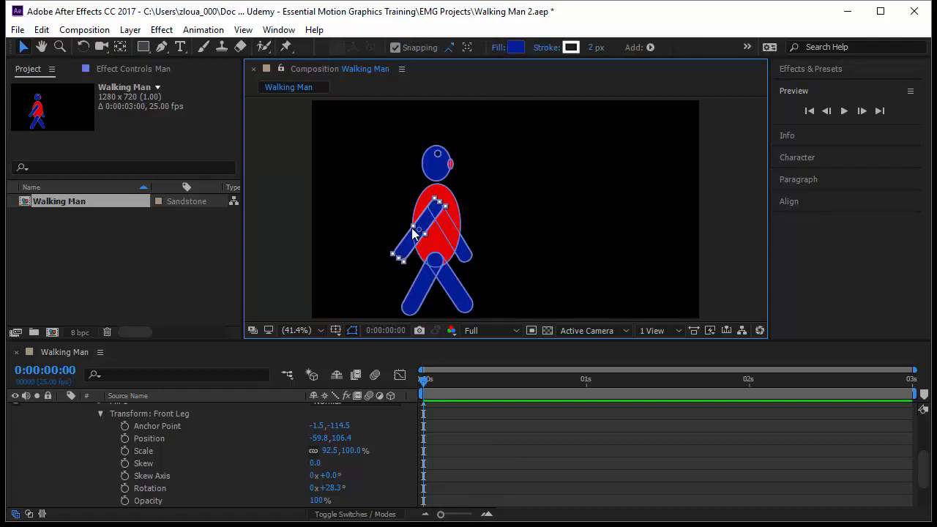
key(y)
drag(429, 222, 439, 203)
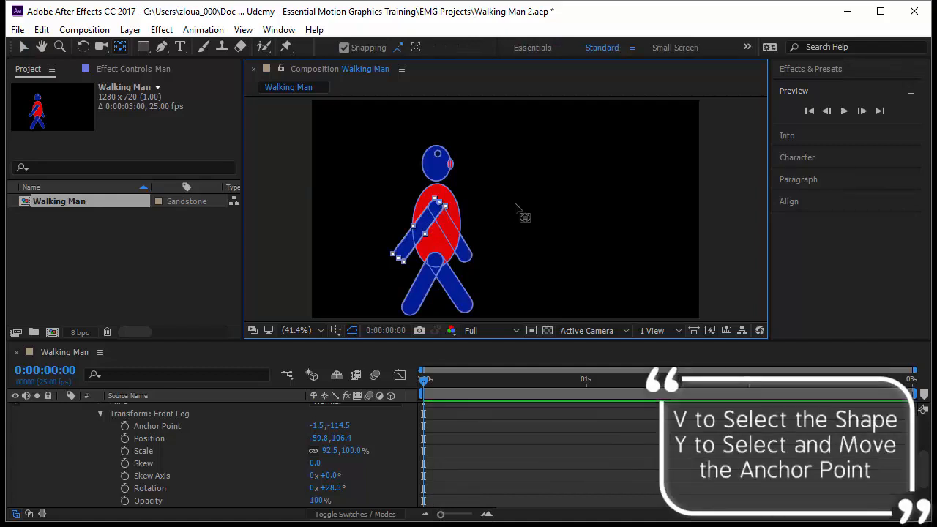
Select the back hand and move its anchor point up to the shoulder.
key(v)
drag(459, 235, 469, 262)
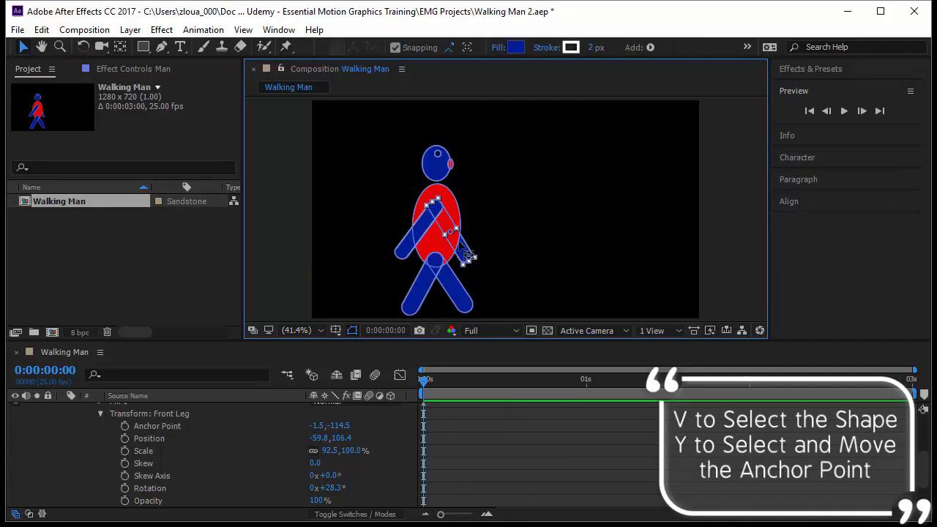
key(y)
drag(462, 245, 434, 207)
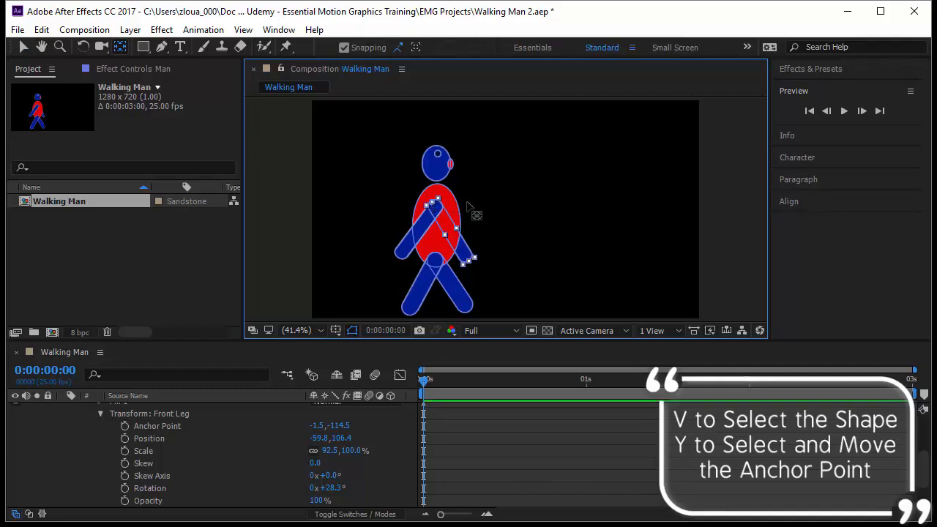
Select the torso and move its anchor point down to its bottom near the hips.
key(v)
click(453, 208)
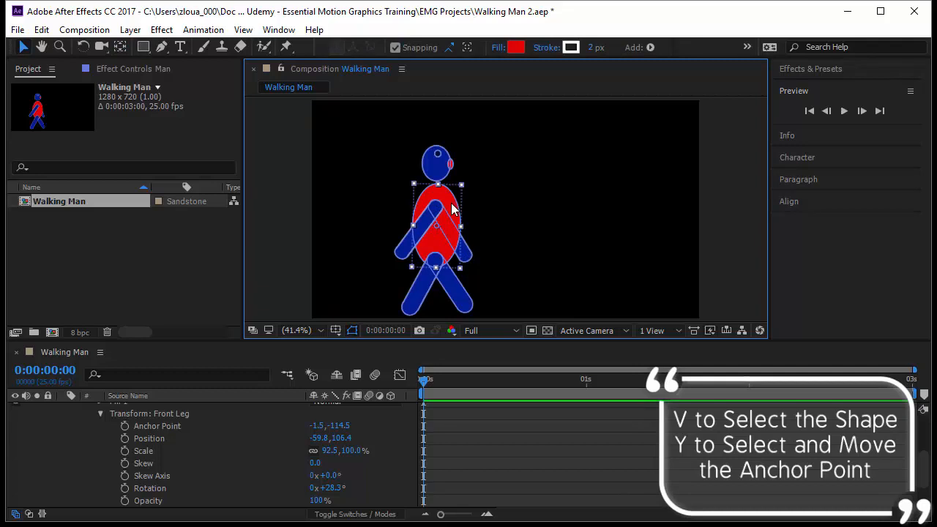
key(y)
drag(436, 233, 436, 244)
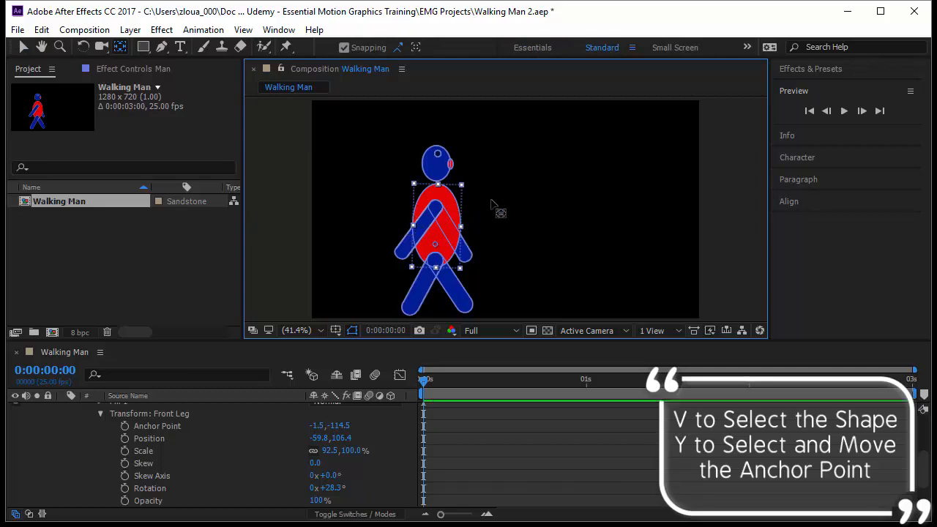
Select the head and move its anchor point down to the neck.
key(v)
click(439, 163)
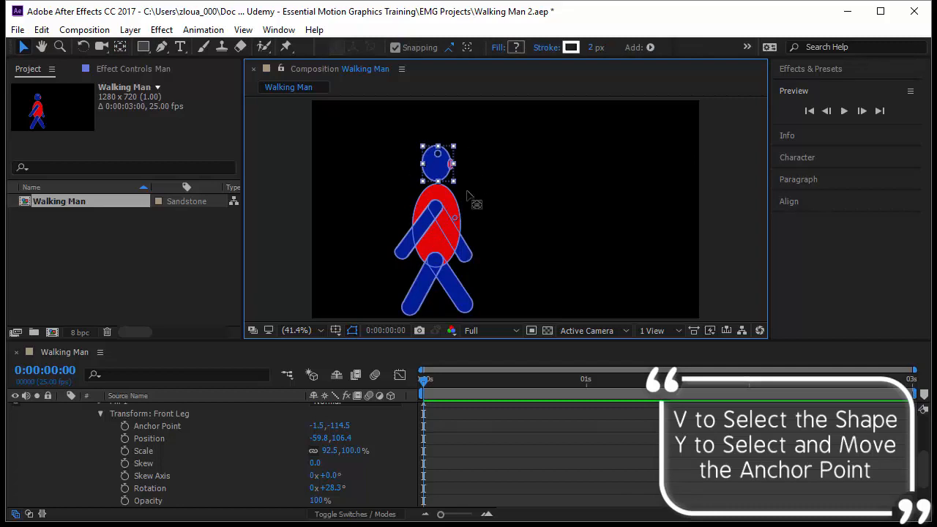
key(y)
drag(453, 218, 440, 182)
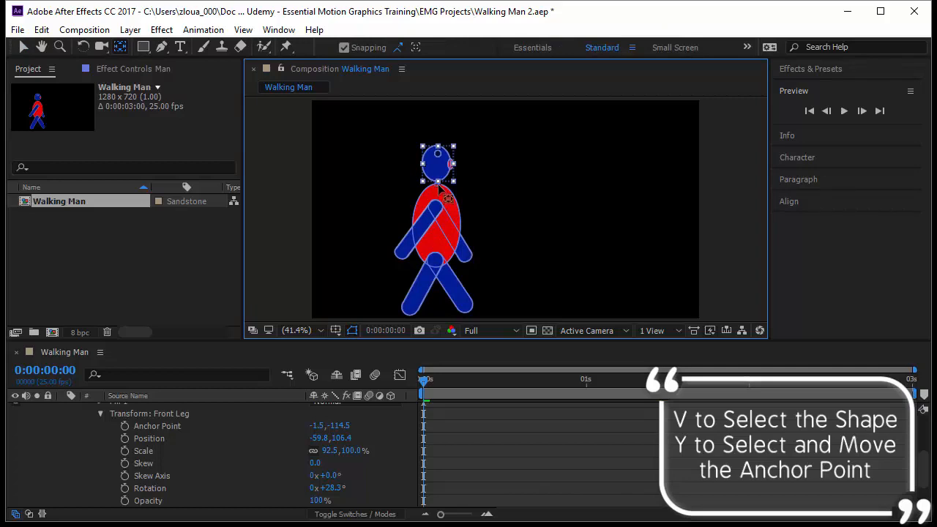
key(v)
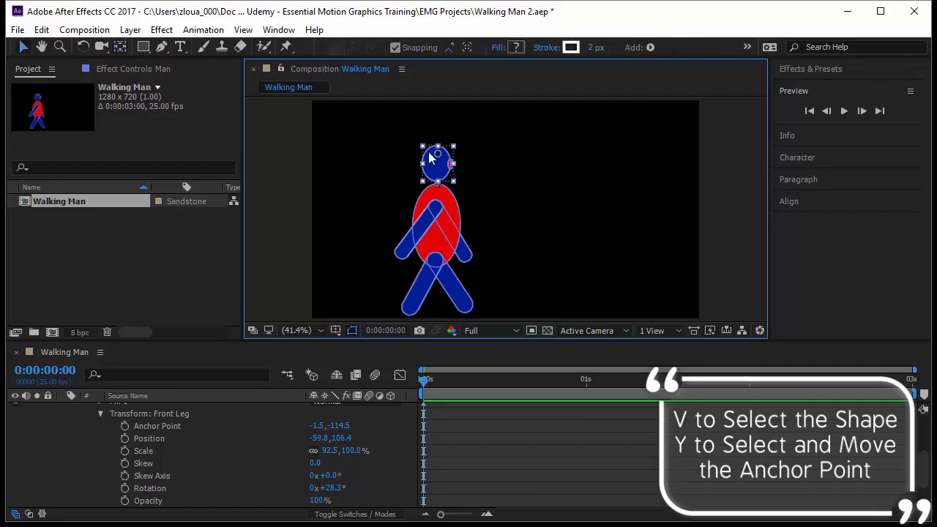
click(519, 290)
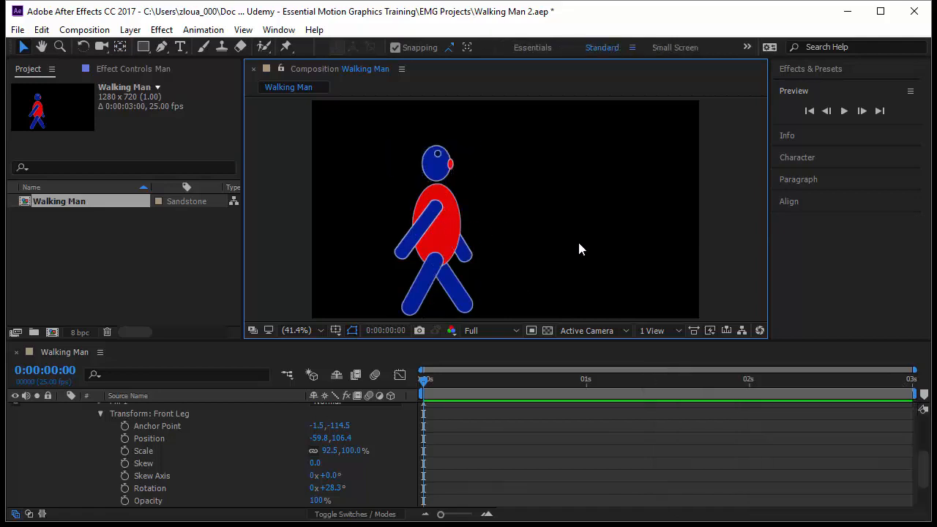
click(436, 172)
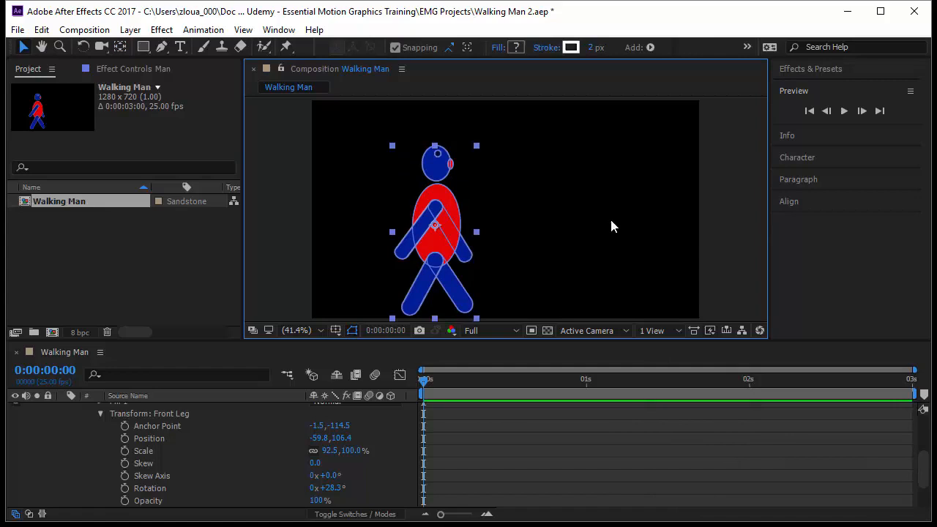
click(571, 442)
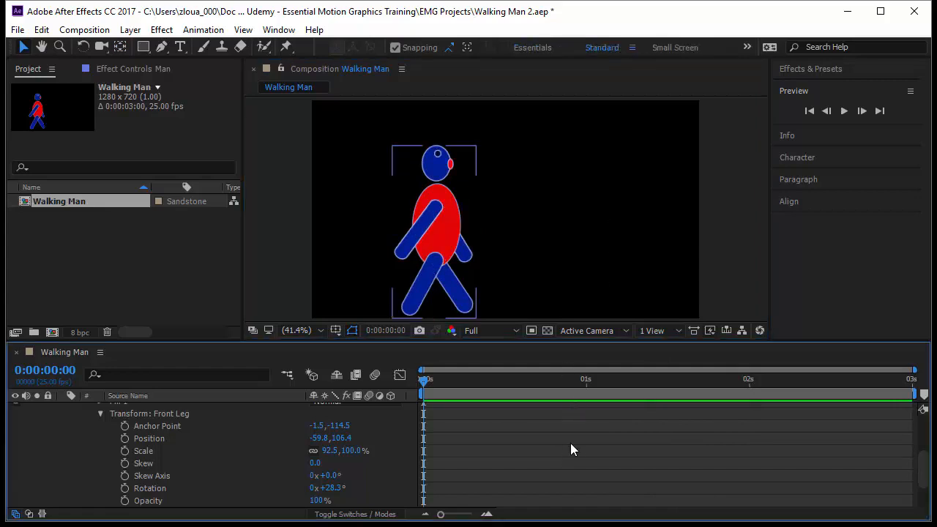
Select the front leg and set a rotation keyframe for it at the start of the timeline.
click(436, 227)
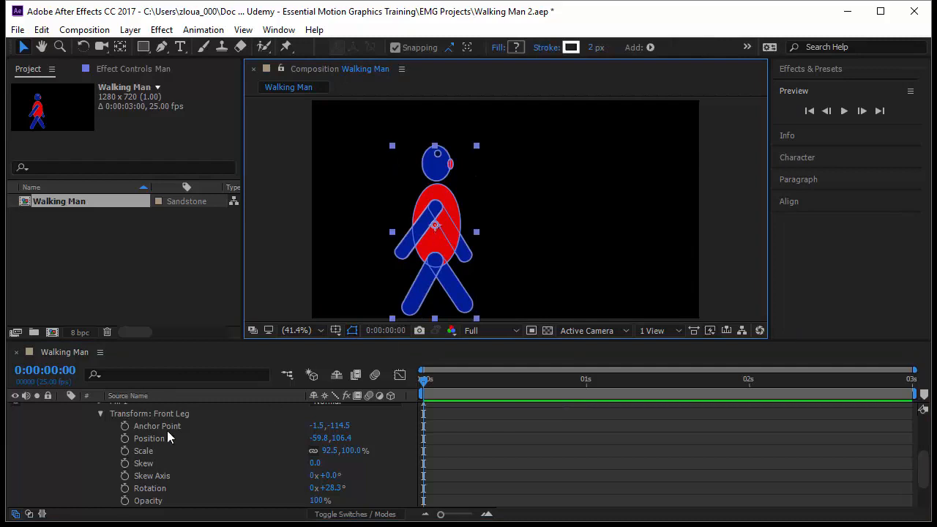
scroll(163, 429, up, 3)
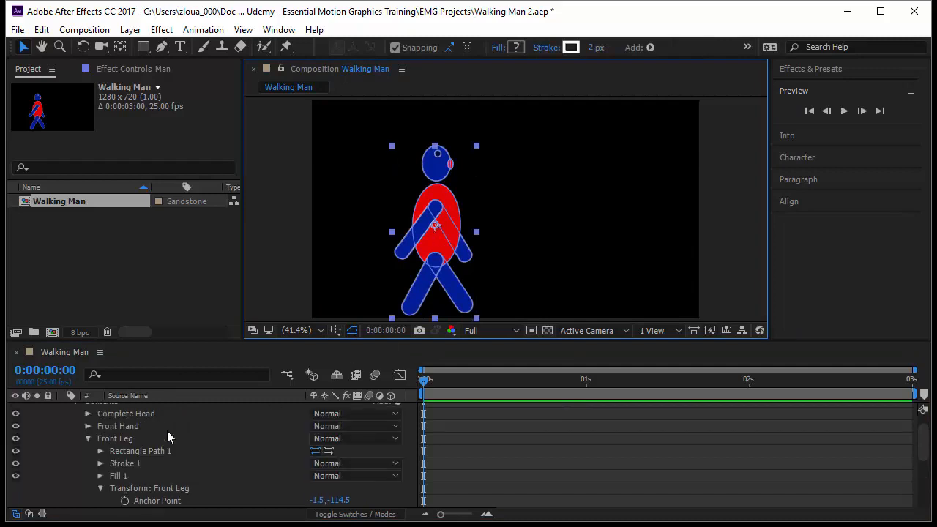
click(87, 438)
click(414, 307)
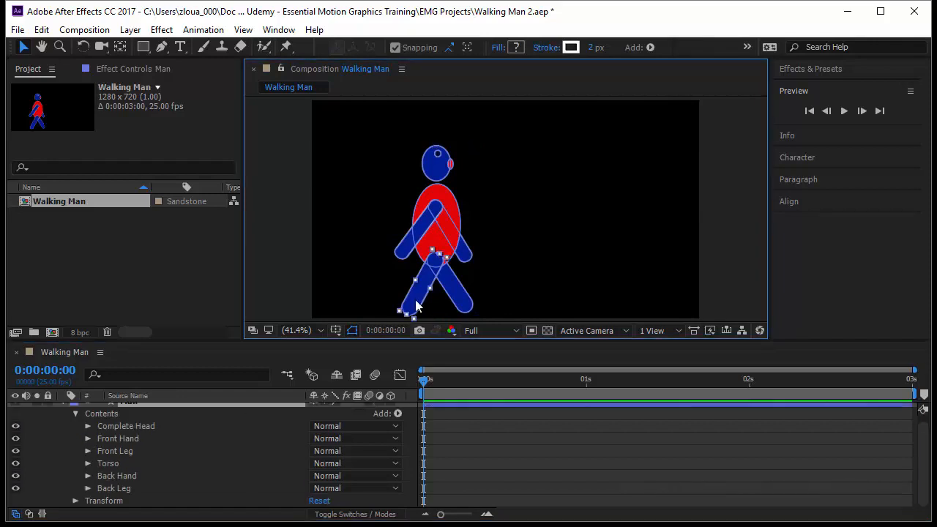
click(88, 451)
click(147, 457)
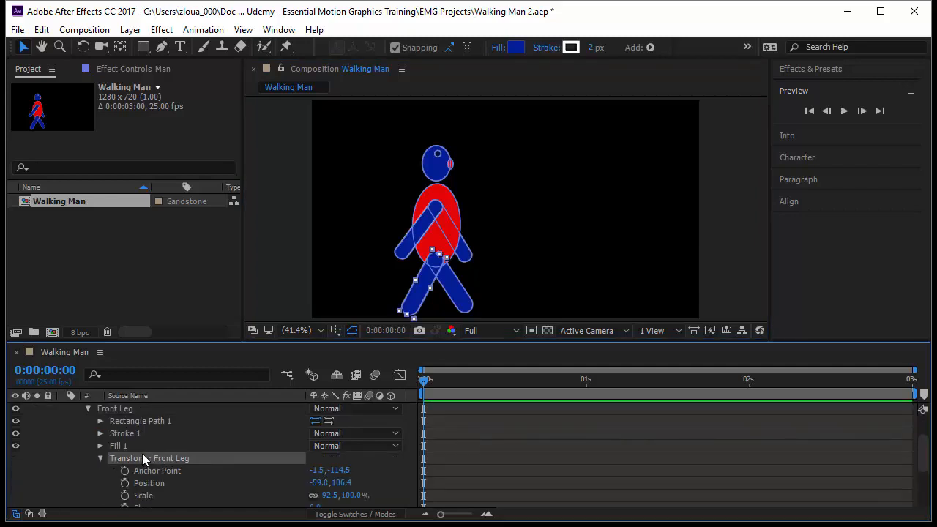
scroll(210, 464, down, 1)
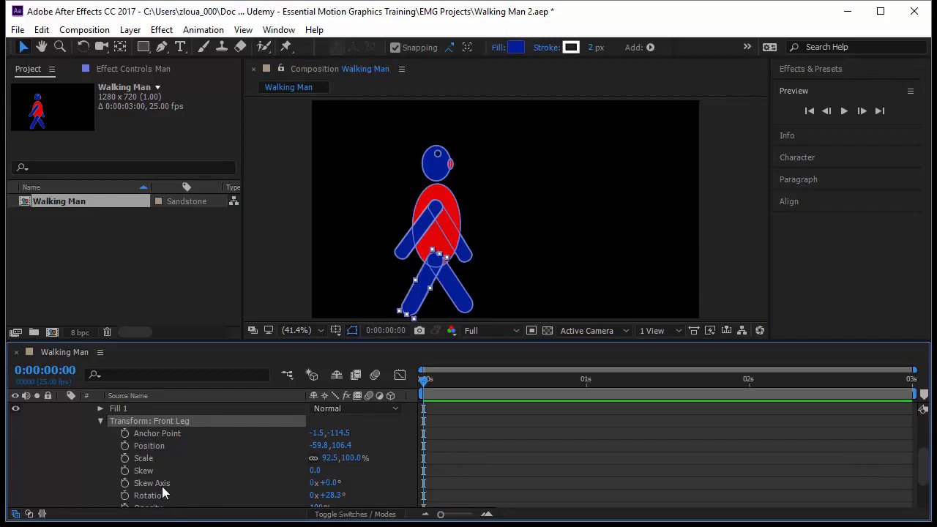
click(125, 496)
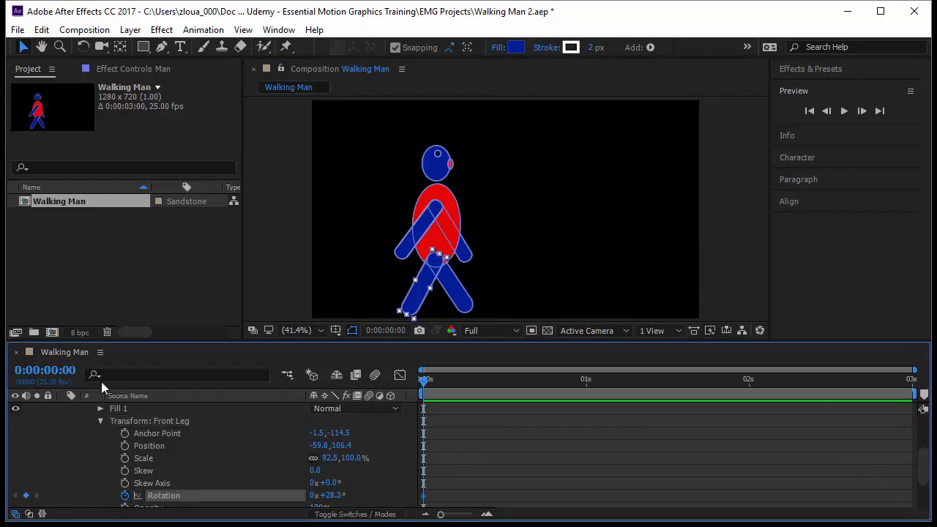
Go to frame 12 and rotate the front leg to -28.7°.
click(45, 371)
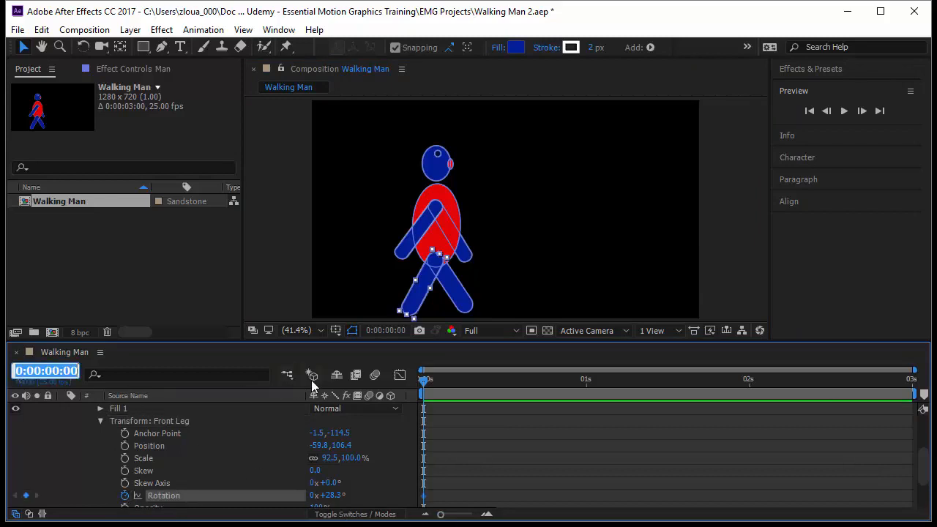
text(+12)
key(Return)
drag(328, 496, 293, 503)
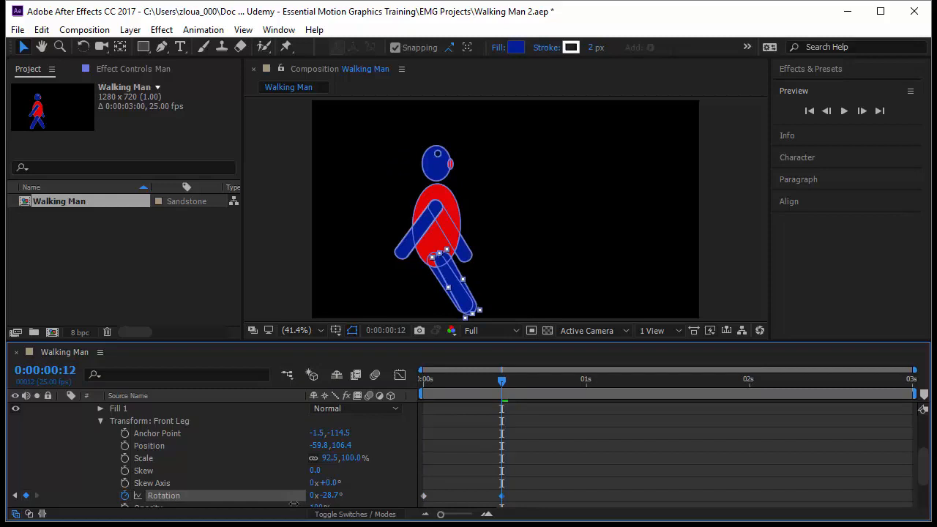
Copy the front leg's first rotation keyframe and paste it at the 1-second mark.
drag(500, 378, 591, 382)
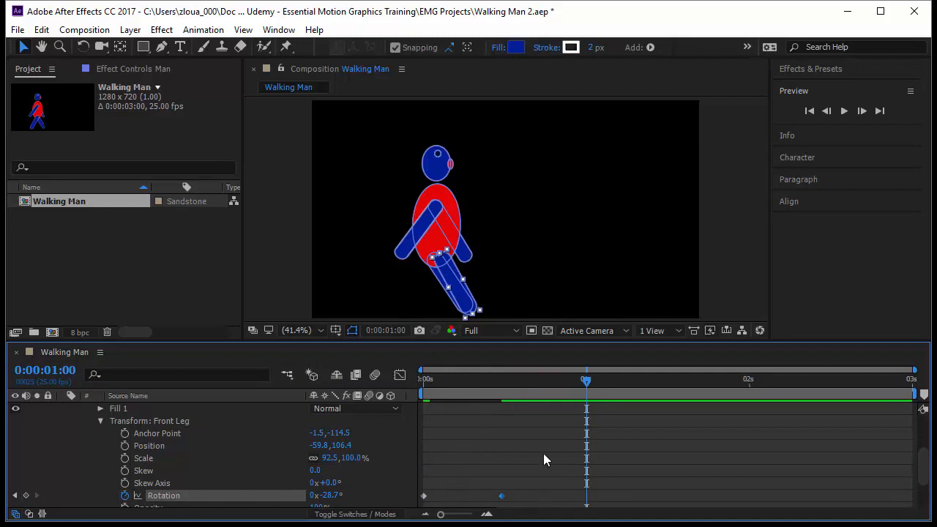
click(423, 495)
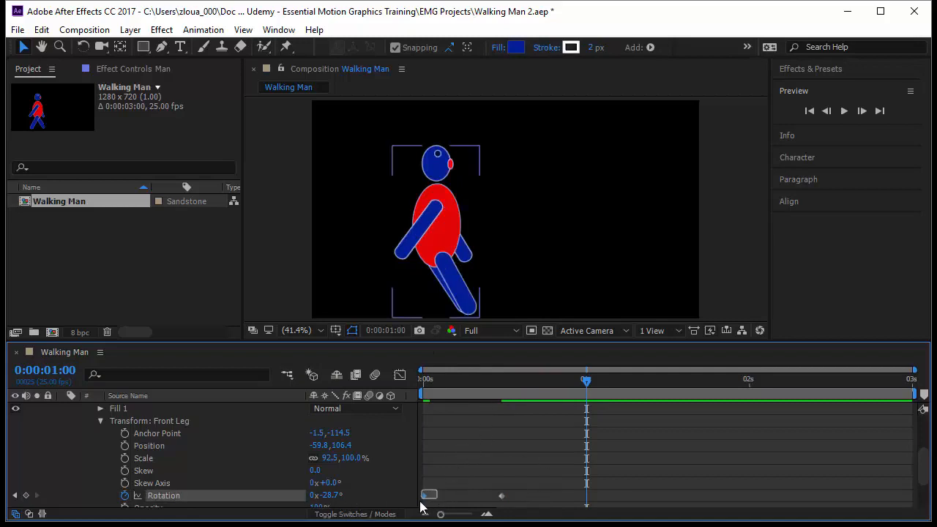
key(ctrl+c)
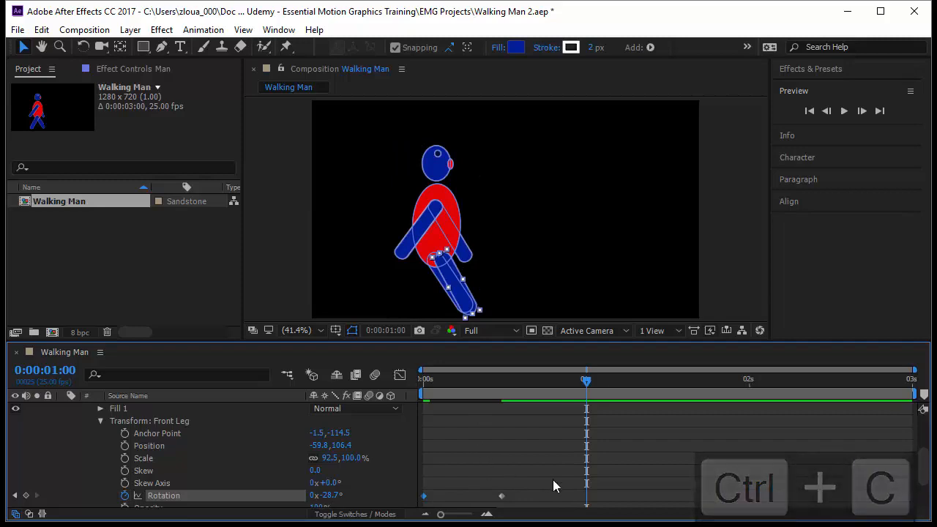
key(ctrl+v)
drag(587, 384, 421, 479)
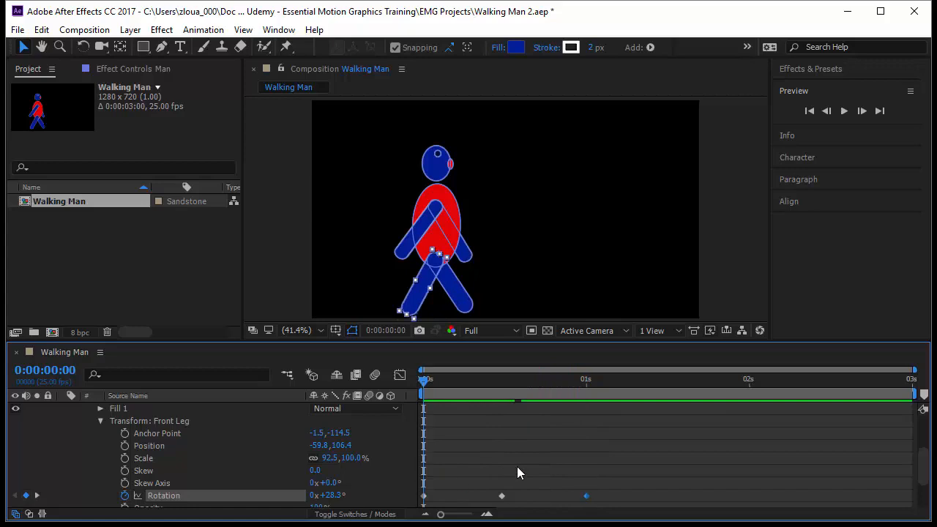
Move the whole man figure slightly upward in the composition.
click(535, 461)
click(450, 249)
drag(435, 226, 438, 213)
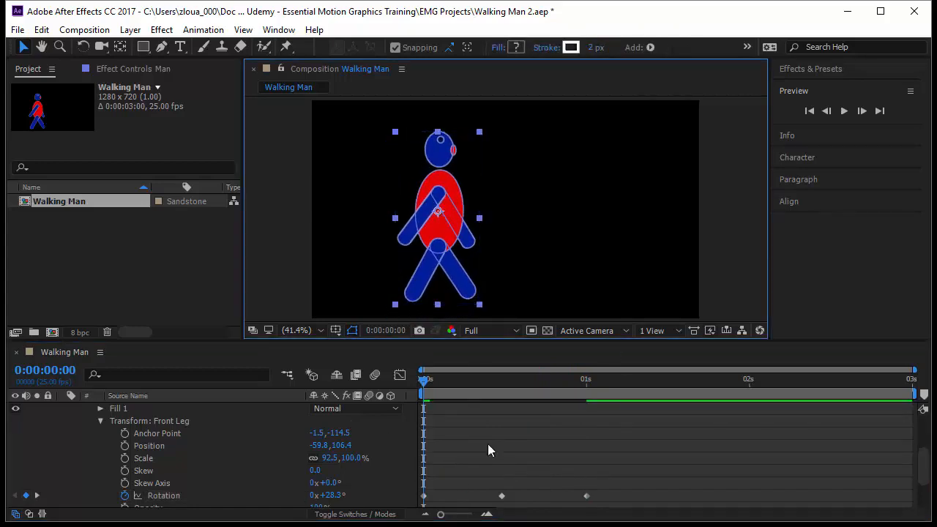
drag(422, 386, 391, 439)
Select the back leg and set a rotation keyframe for it at the start of the timeline.
double_click(460, 293)
scroll(193, 483, up, 2)
scroll(193, 480, down, 4)
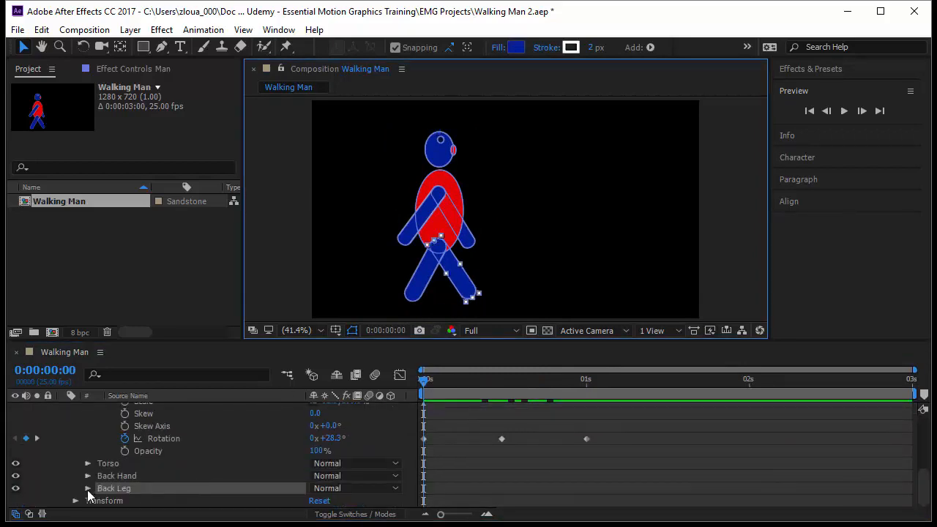
click(87, 489)
scroll(199, 483, down, 3)
click(190, 425)
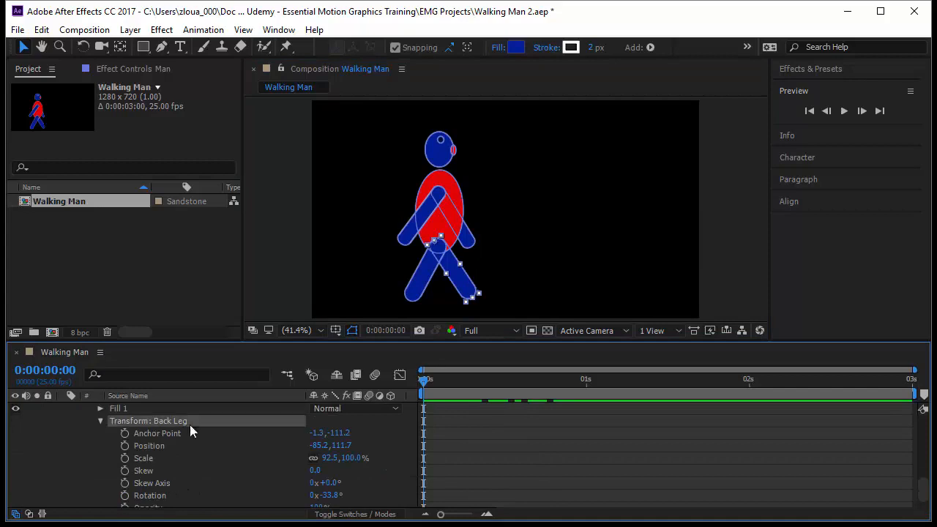
click(125, 496)
Reveal only the layer's animated properties and rotate the back leg to +33.2° at frame 12.
scroll(304, 435, up, 10)
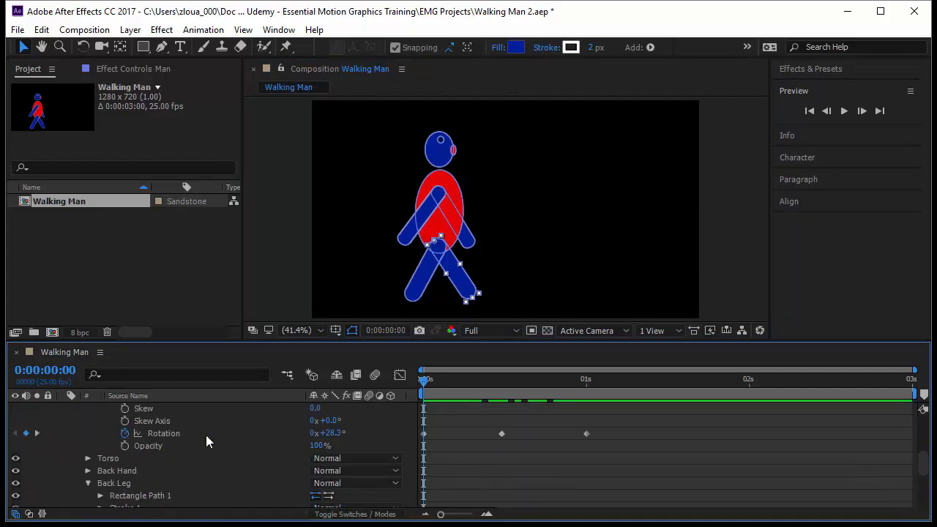
click(190, 407)
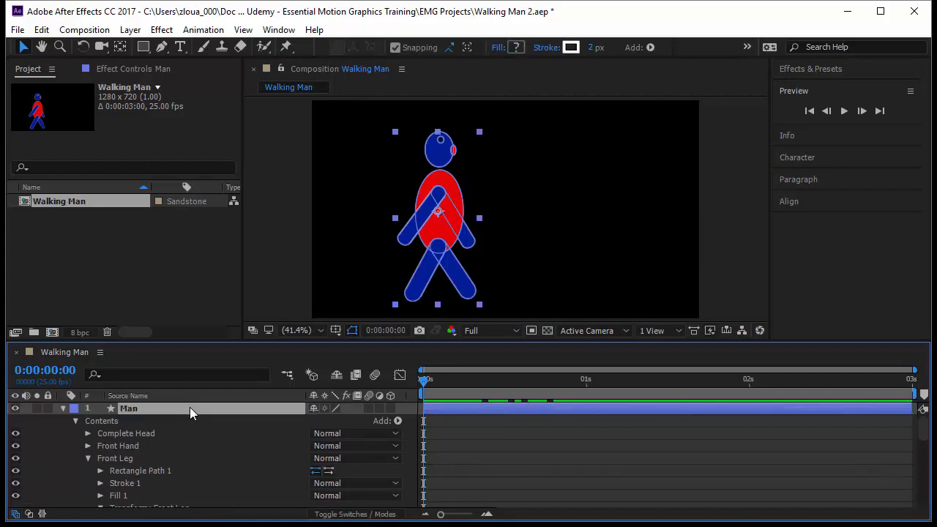
key(u)
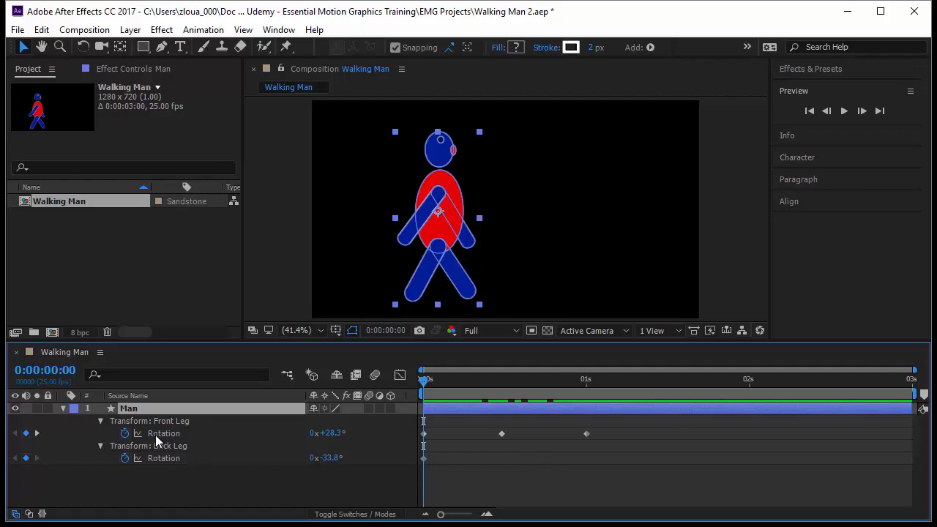
key(k)
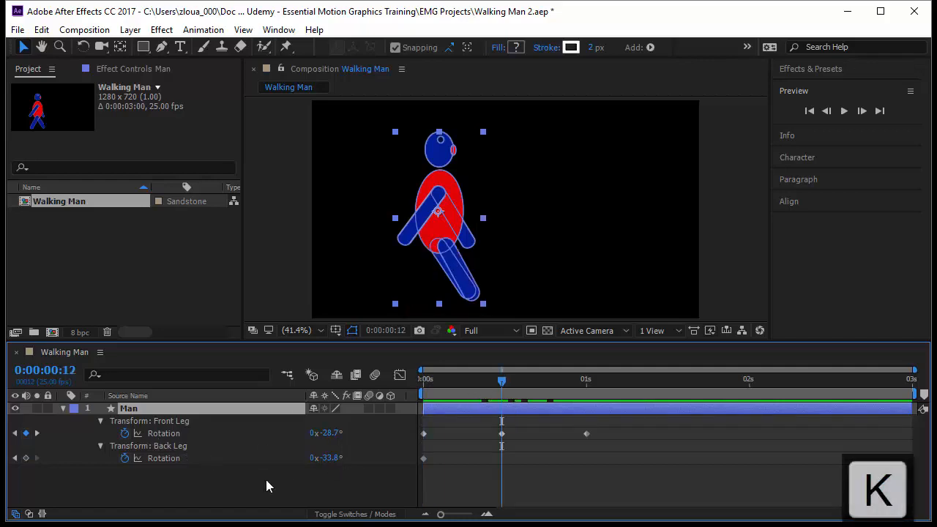
drag(338, 457, 394, 473)
Copy the back leg's first rotation keyframe and paste it at the 1-second mark.
key(k)
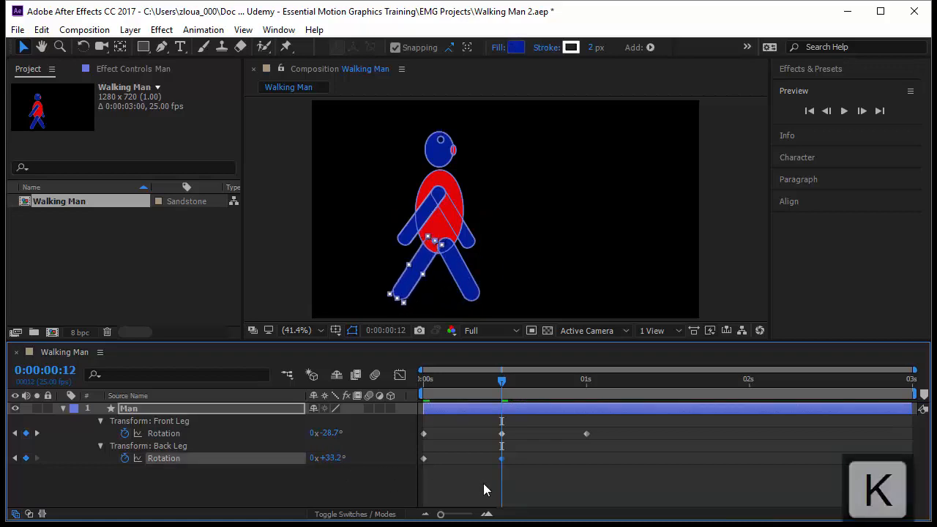
drag(443, 452, 408, 465)
key(ctrl+c)
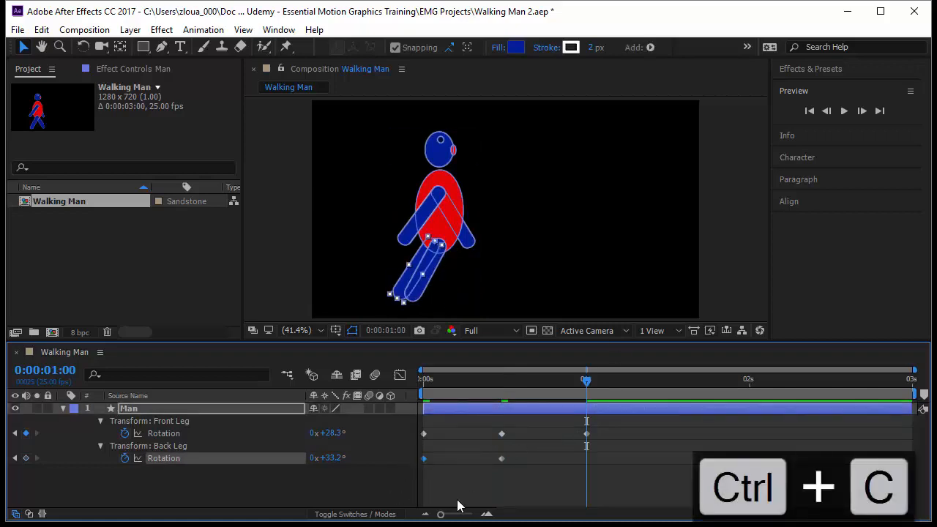
key(ctrl+v)
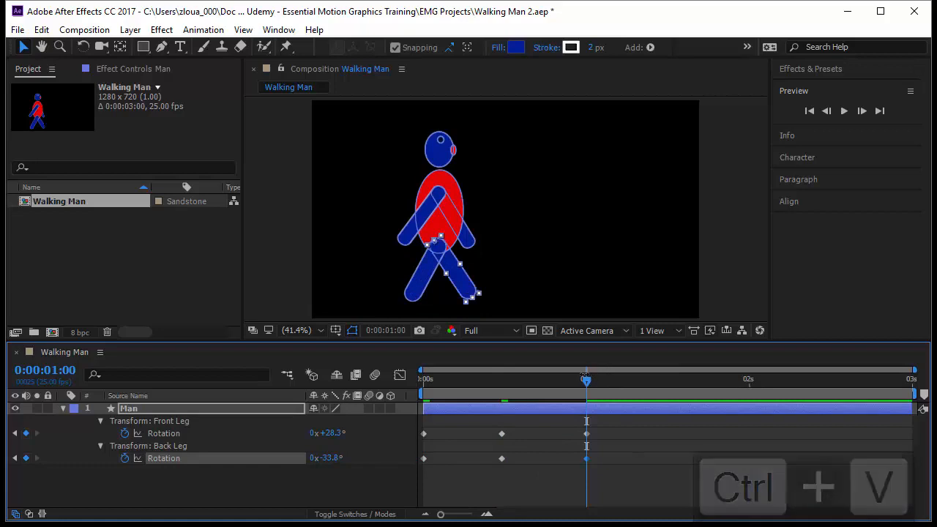
drag(585, 375, 423, 395)
Play back the leg animation to preview the walk.
click(477, 492)
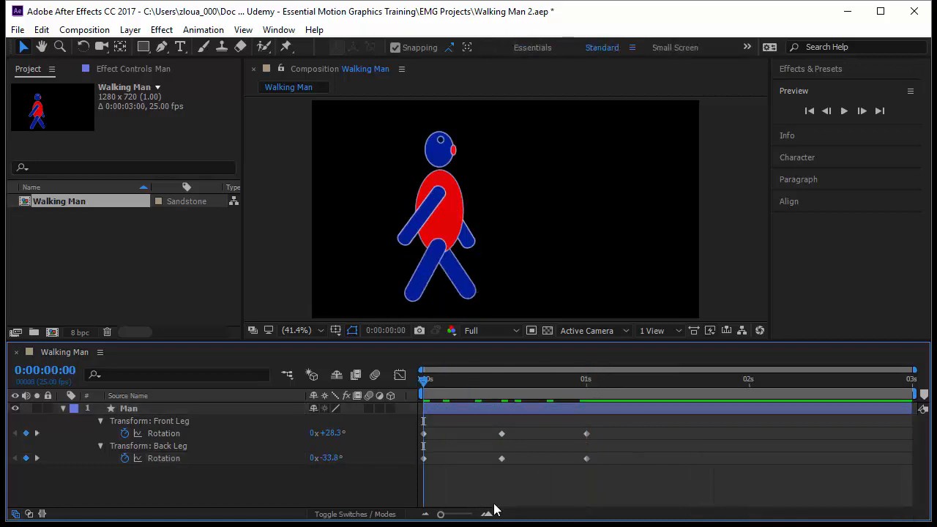
key(space)
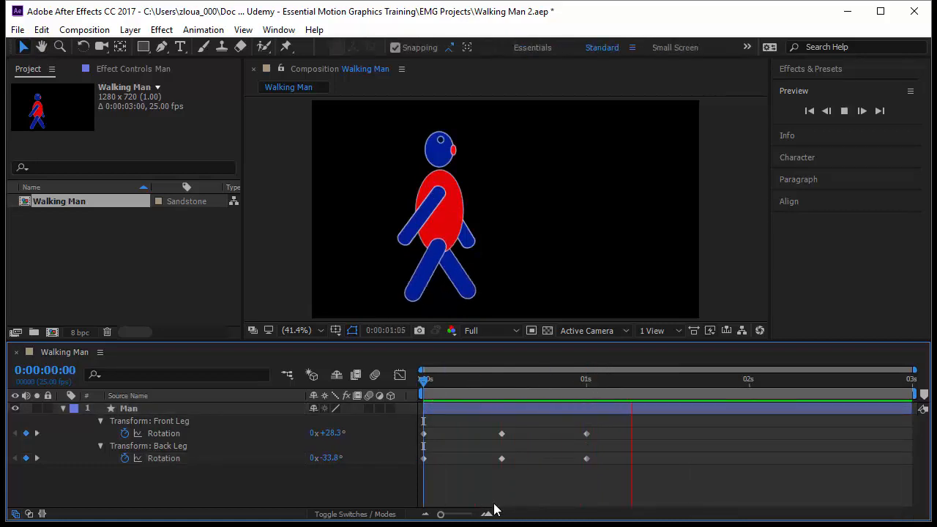
drag(424, 383, 421, 443)
key(space)
key(space)
Select the front hand and set a rotation keyframe for it at the start of the timeline.
click(158, 409)
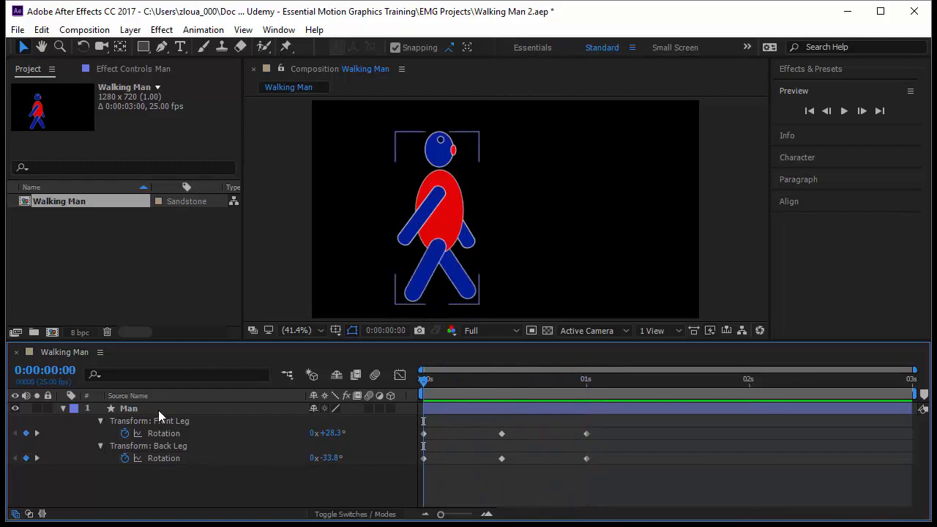
double_click(407, 232)
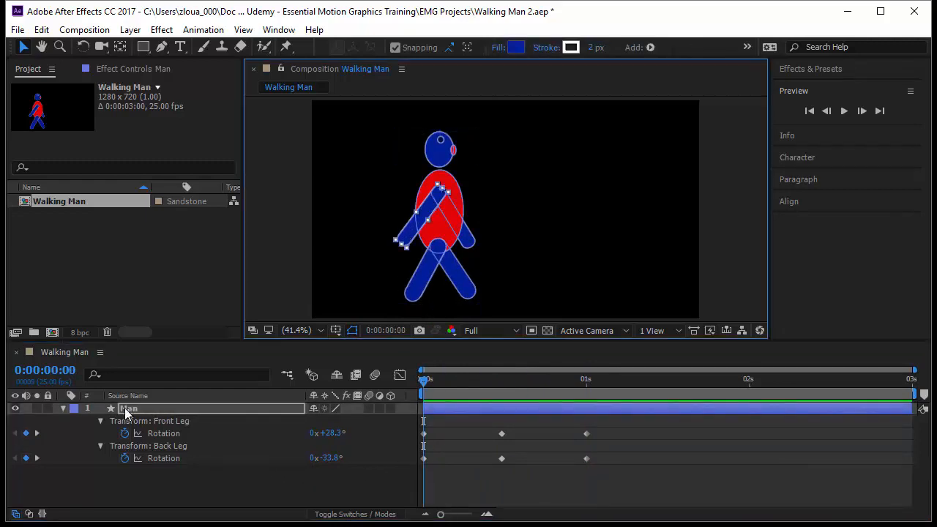
click(63, 409)
click(63, 409)
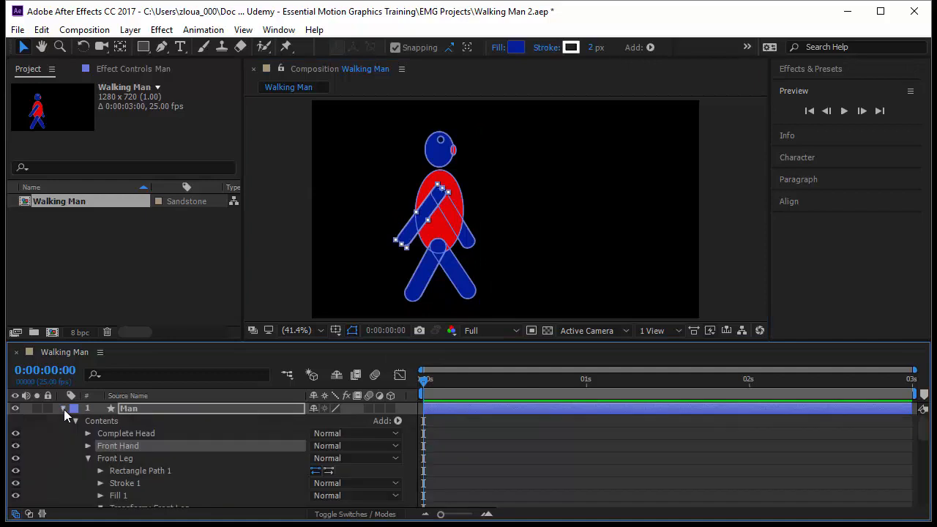
click(88, 445)
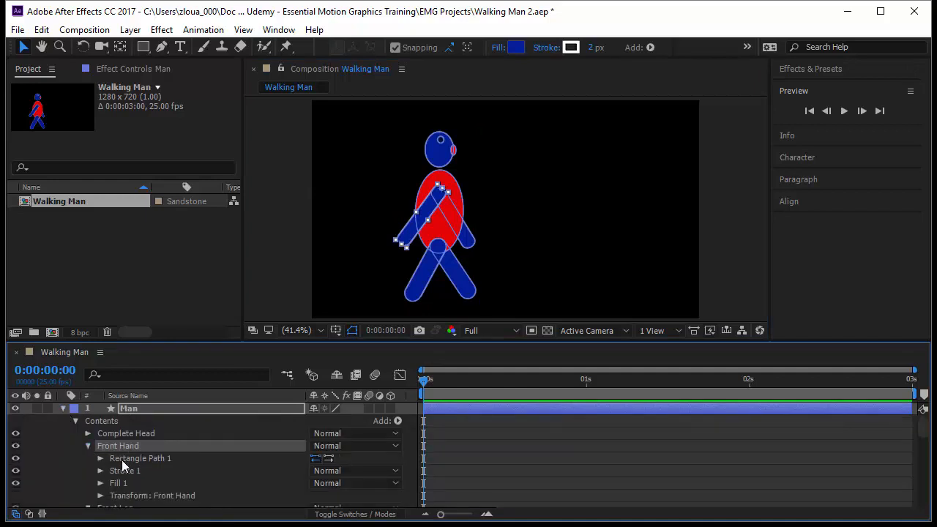
click(142, 496)
click(102, 496)
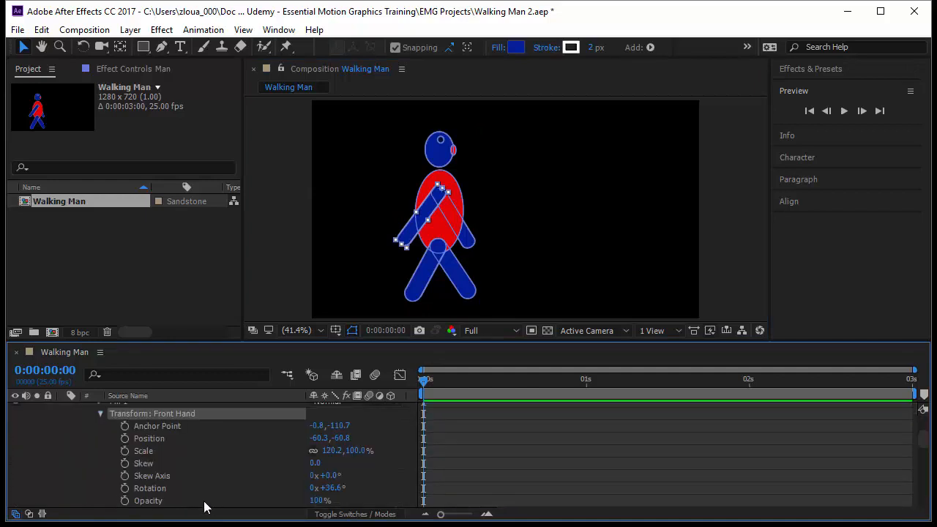
click(125, 488)
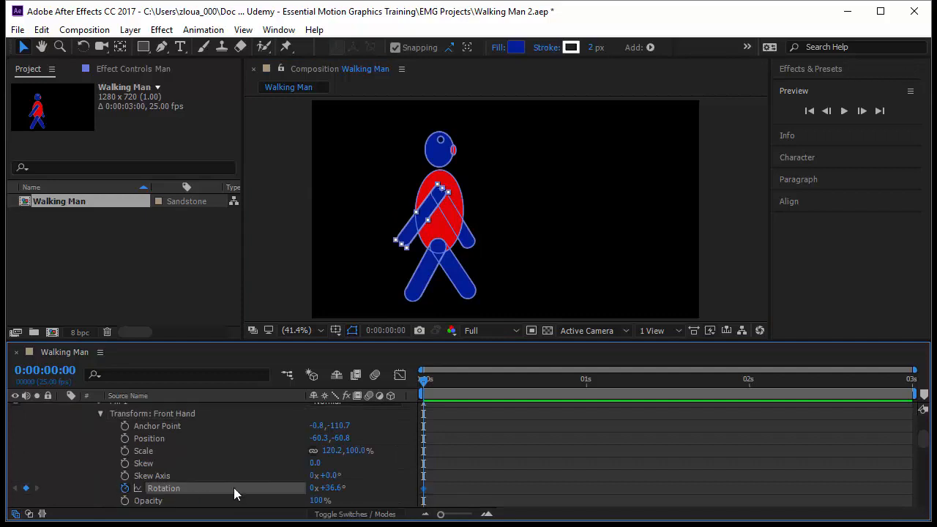
Select the back hand and set a rotation keyframe for it at the start of the timeline.
scroll(219, 484, up, 3)
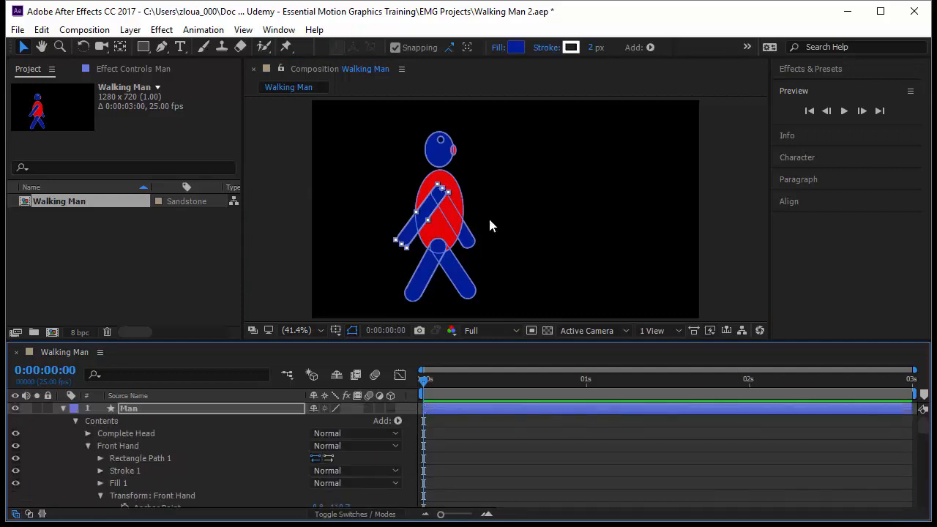
click(471, 244)
scroll(176, 455, down, 10)
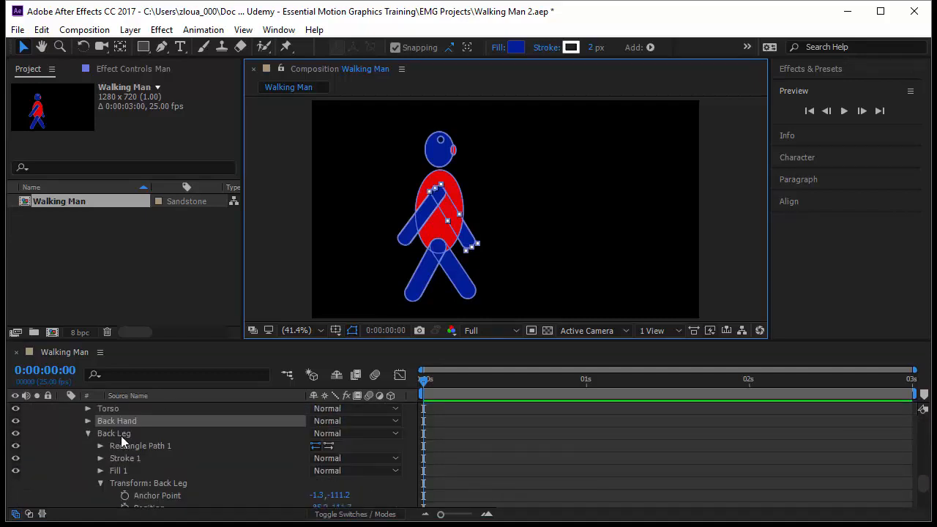
click(88, 421)
click(130, 472)
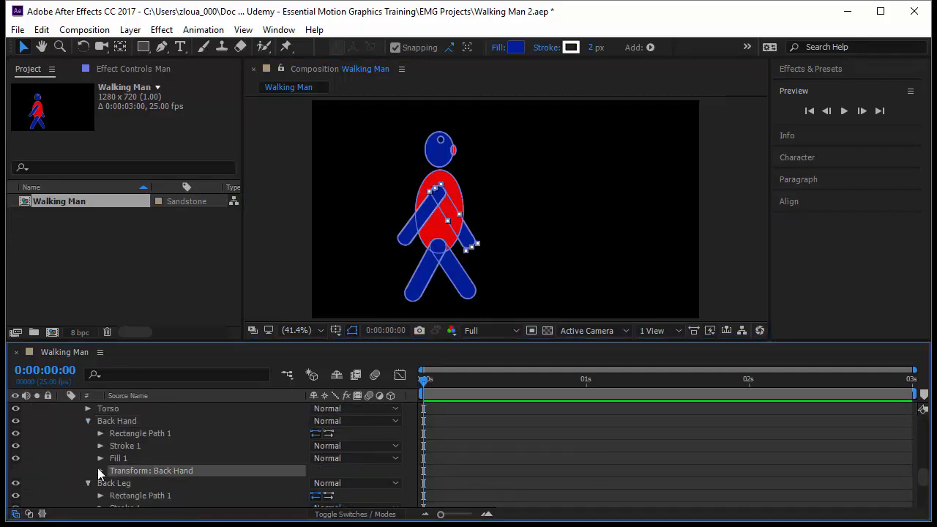
click(101, 471)
click(126, 488)
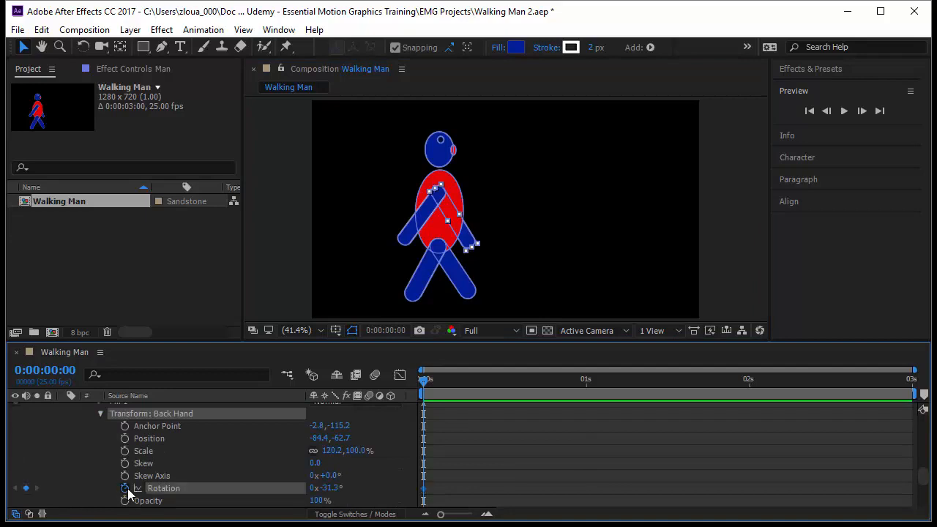
scroll(180, 451, up, 10)
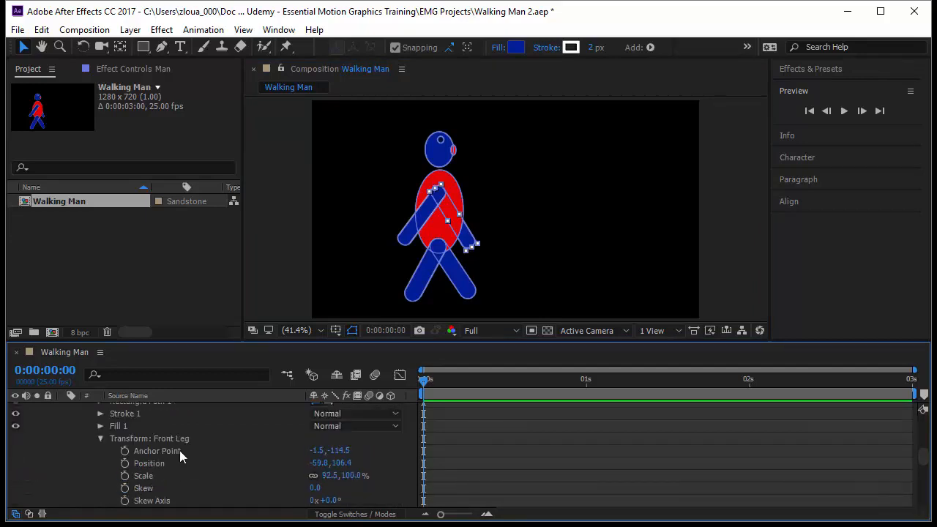
Go to the 0:00:12 keyframe and rotate the front hand to -28.4°.
click(189, 408)
key(u)
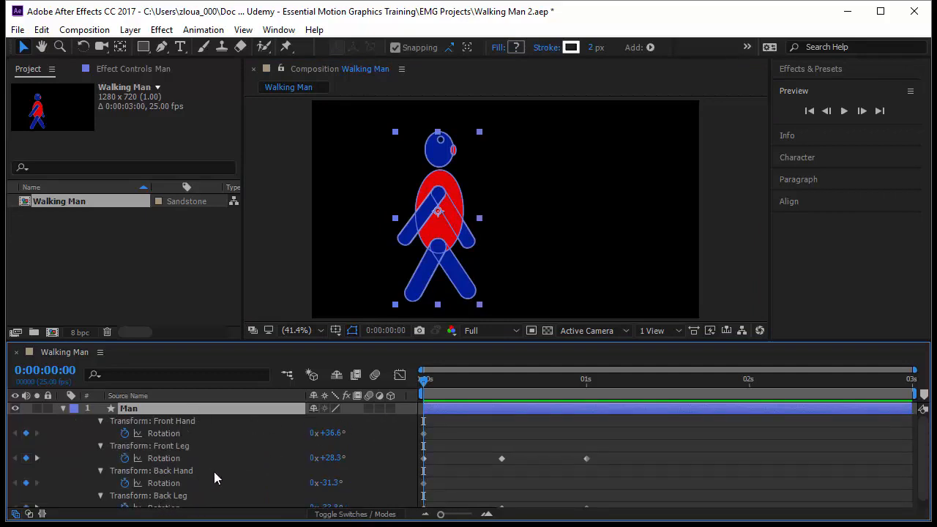
key(k)
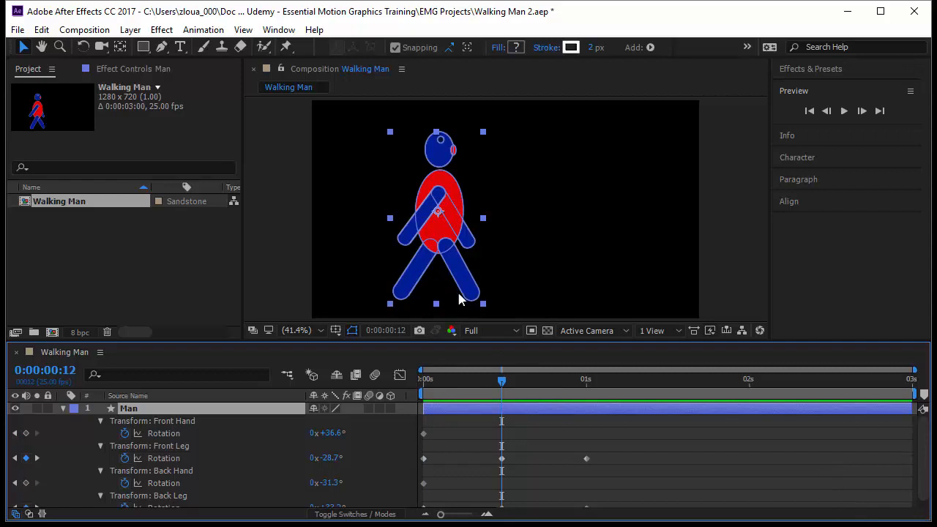
click(192, 433)
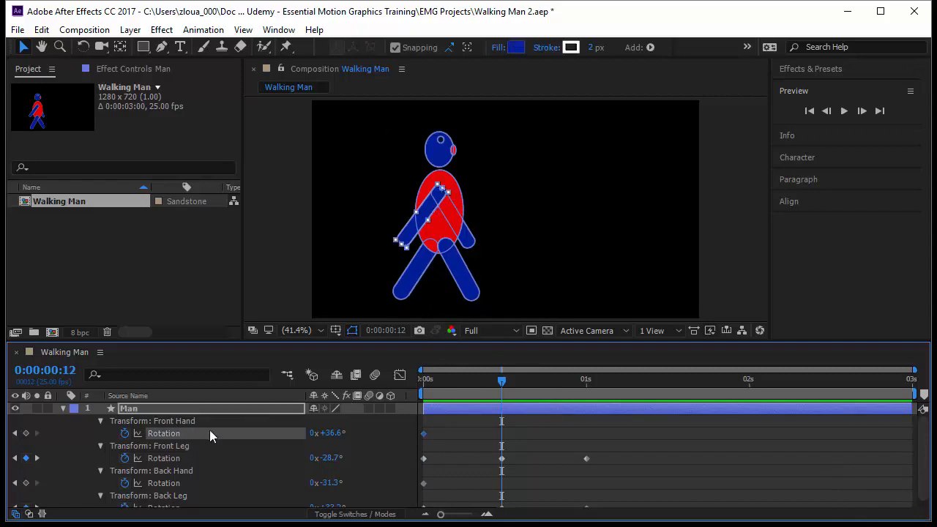
drag(330, 434, 294, 444)
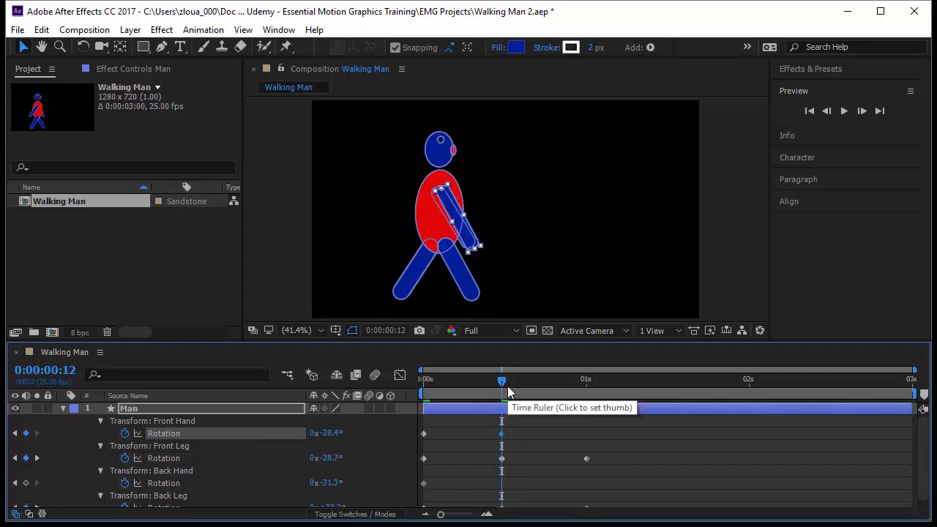
Copy the front hand's first rotation keyframe and paste it at the 1-second mark.
key(k)
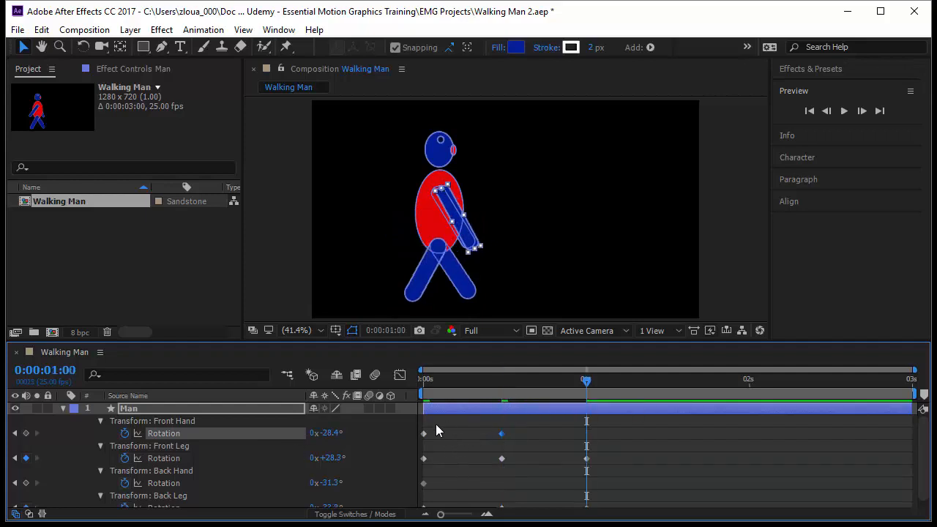
key(ctrl+c)
key(ctrl+v)
key(ctrl+v)
drag(586, 381, 461, 473)
drag(456, 379, 392, 396)
click(673, 440)
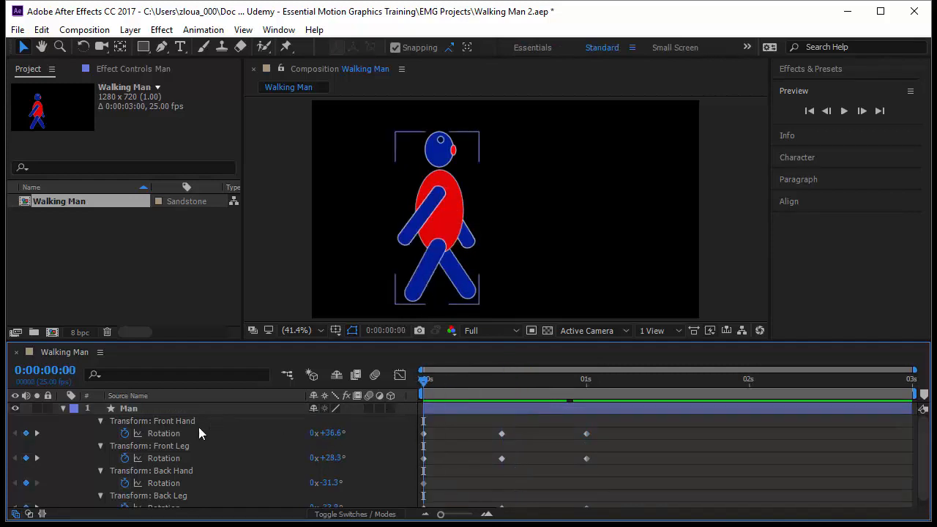
At the 0:00:12 keyframe, rotate the back hand to +33.7°.
click(193, 471)
key(k)
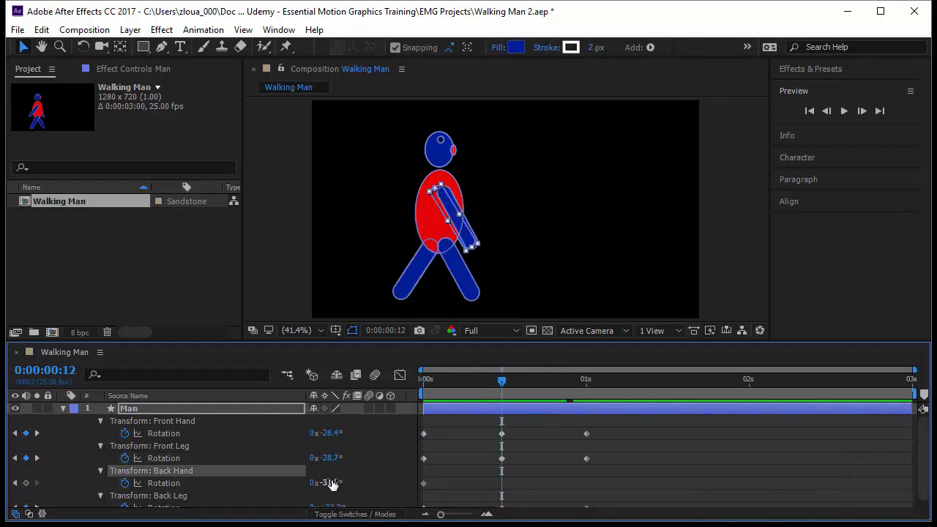
drag(331, 483, 381, 482)
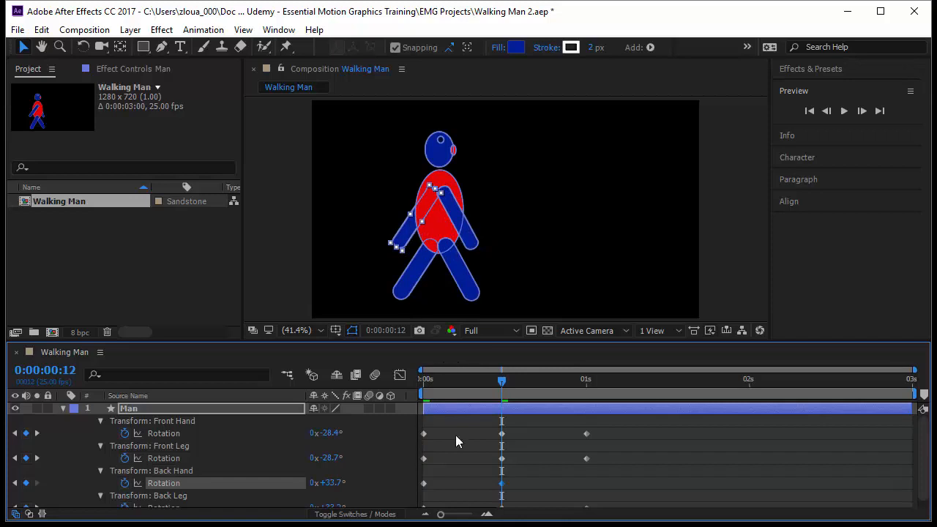
Copy the back hand's first rotation keyframe to the 1-second mark and play back the walk.
key(k)
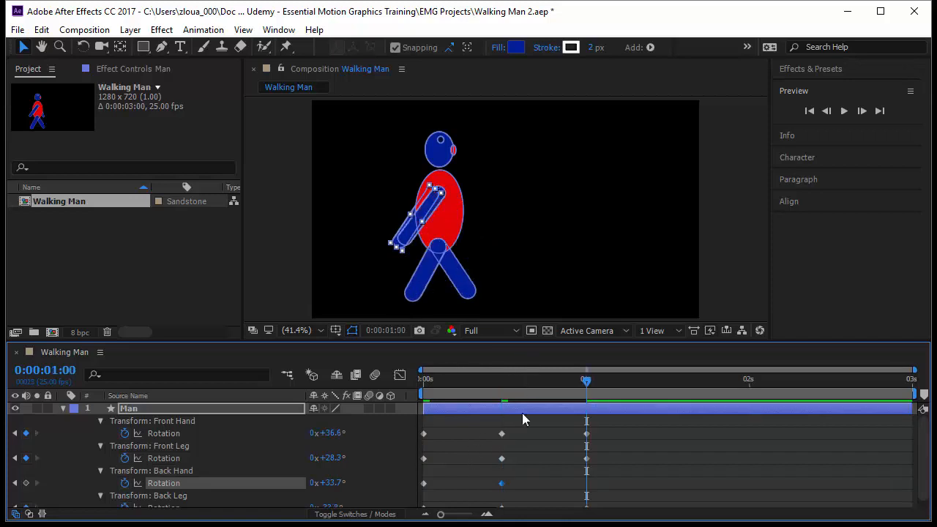
drag(434, 482, 417, 491)
key(ctrl+c)
key(ctrl+v)
drag(587, 380, 415, 409)
click(685, 470)
key(space)
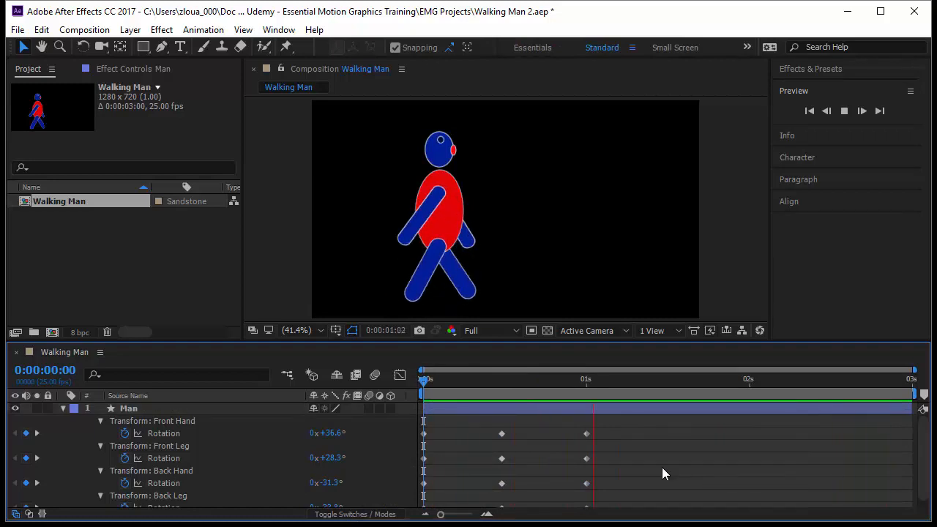
click(424, 382)
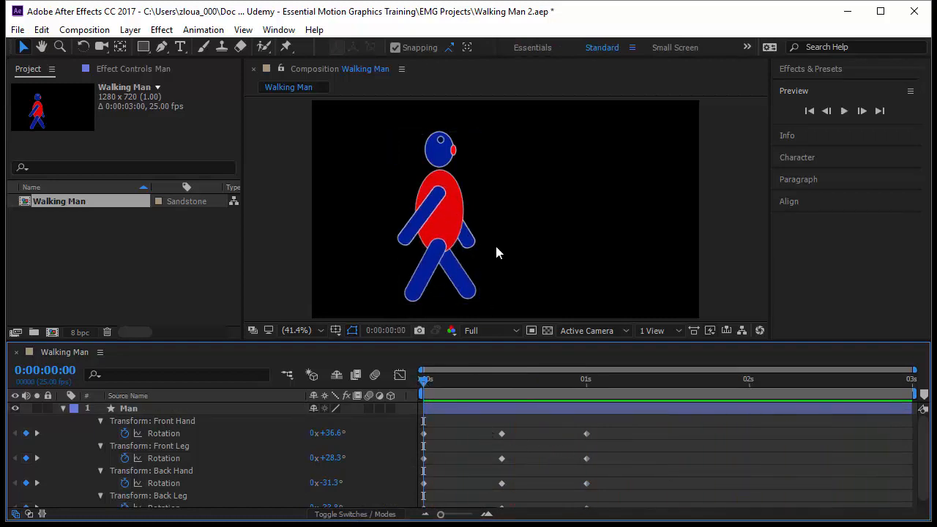
Select the torso and set a position keyframe for it at the start of the timeline.
click(452, 233)
double_click(452, 232)
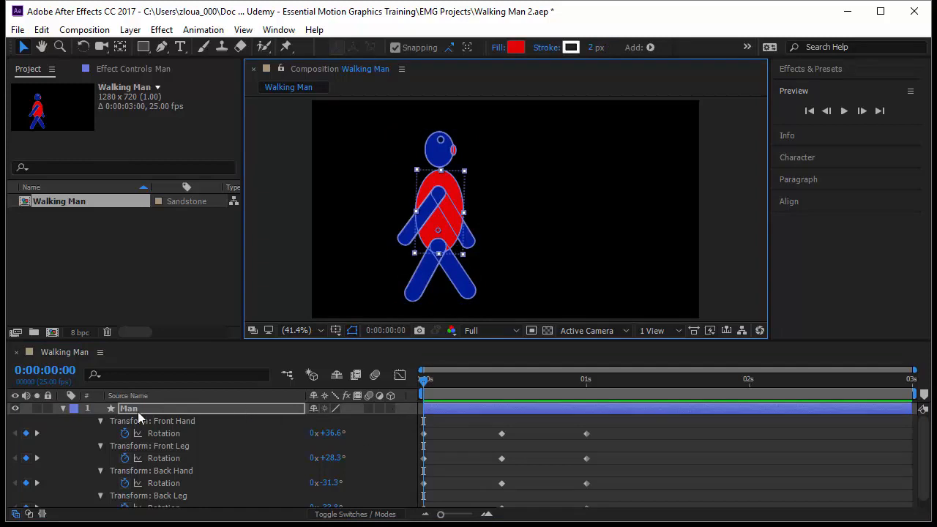
click(63, 408)
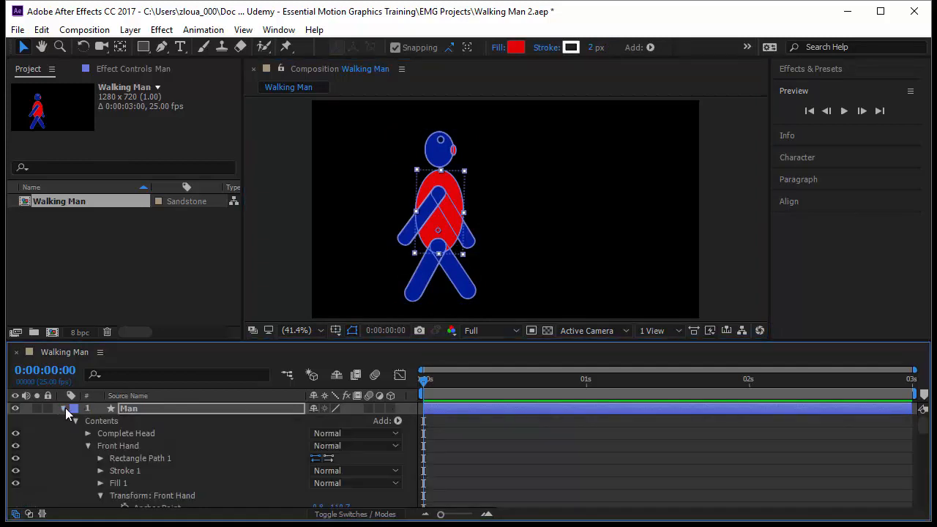
click(88, 446)
click(88, 458)
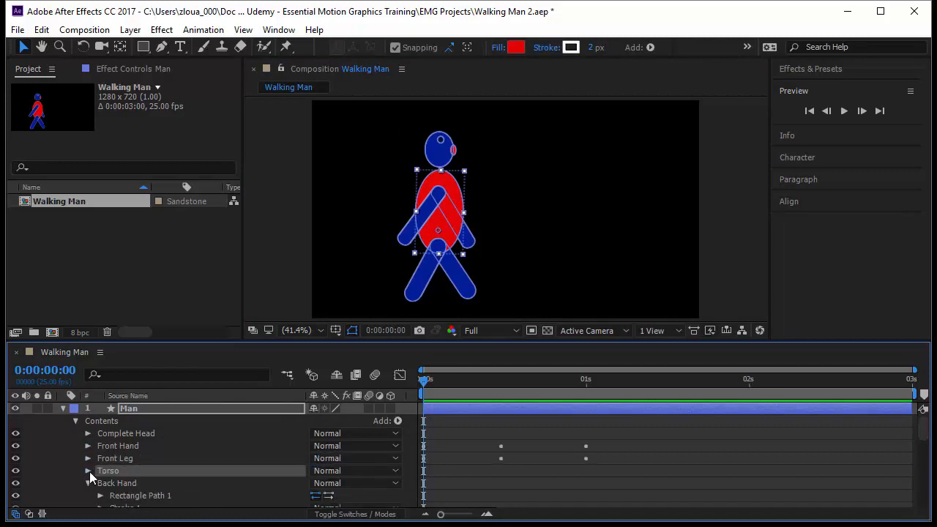
click(88, 471)
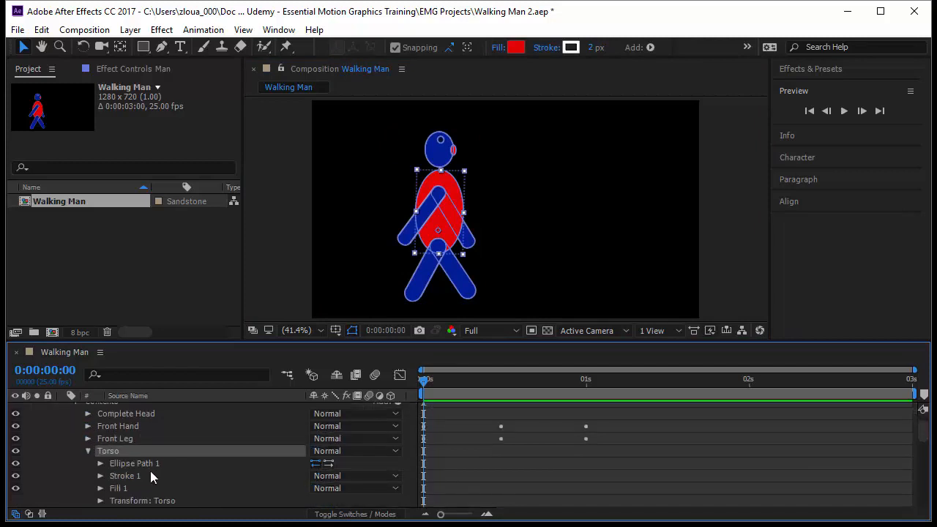
click(101, 500)
scroll(132, 483, down, 3)
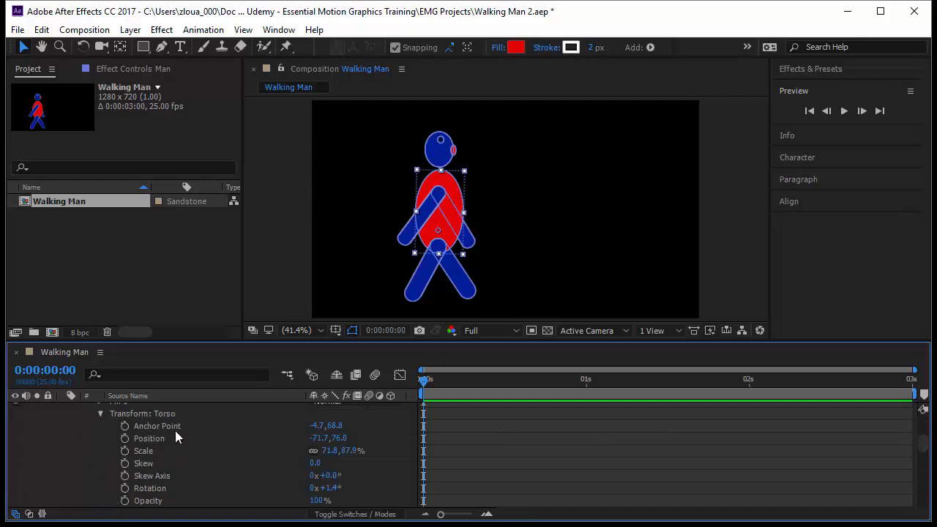
click(124, 439)
scroll(268, 432, up, 5)
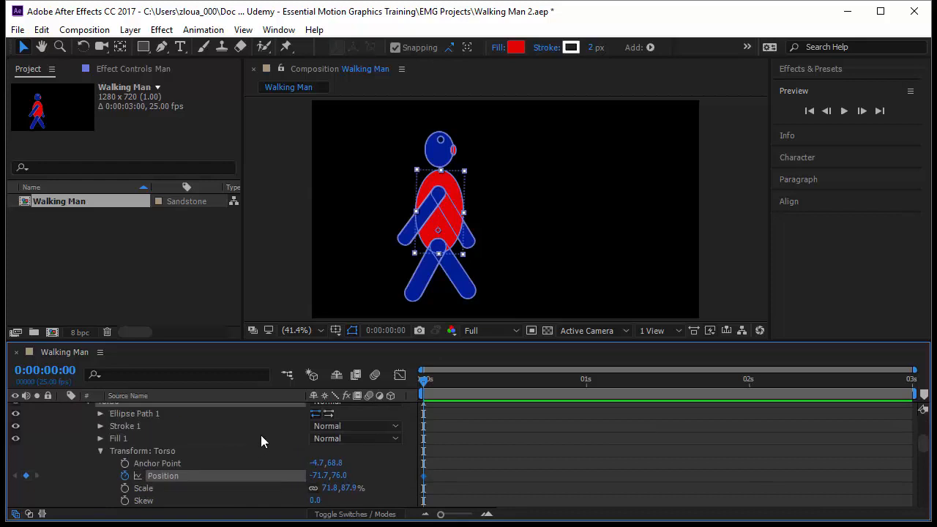
At 0:00:12, move the torso down to position -71.7,100.2.
click(232, 409)
key(u)
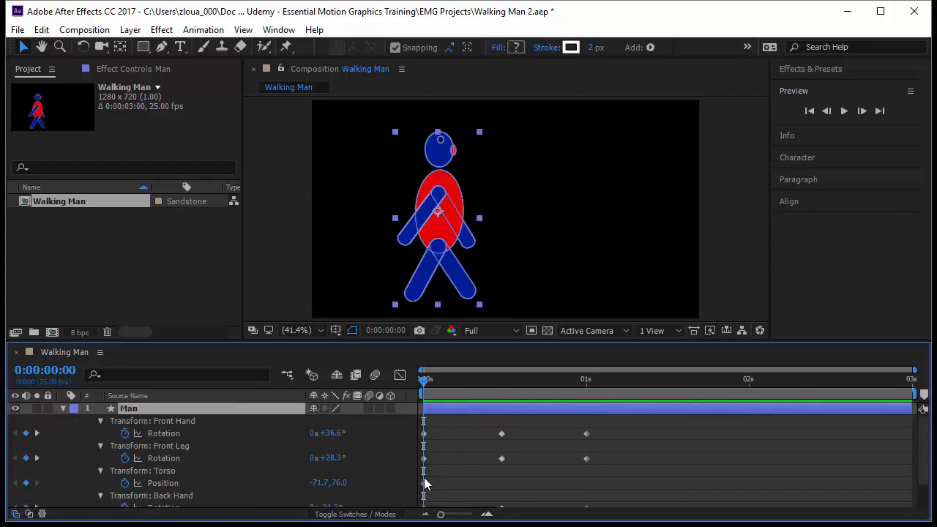
drag(435, 382, 507, 404)
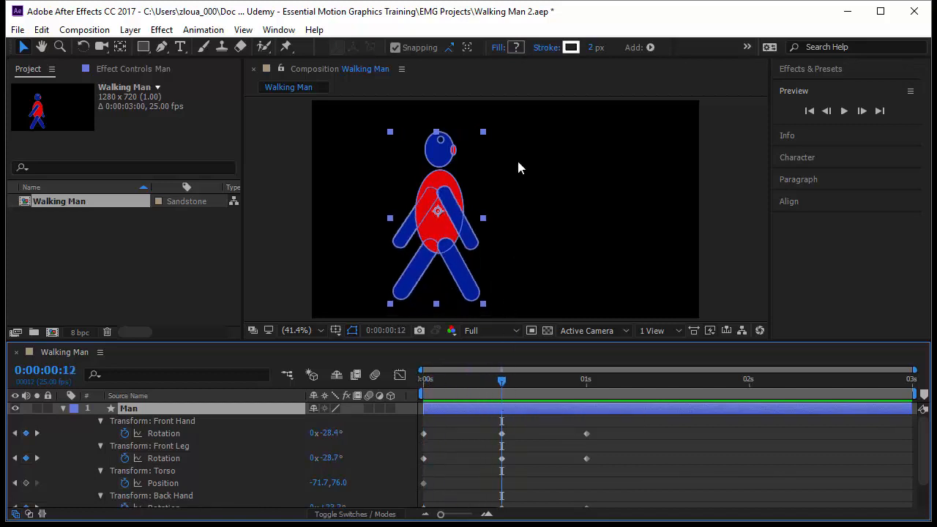
click(194, 483)
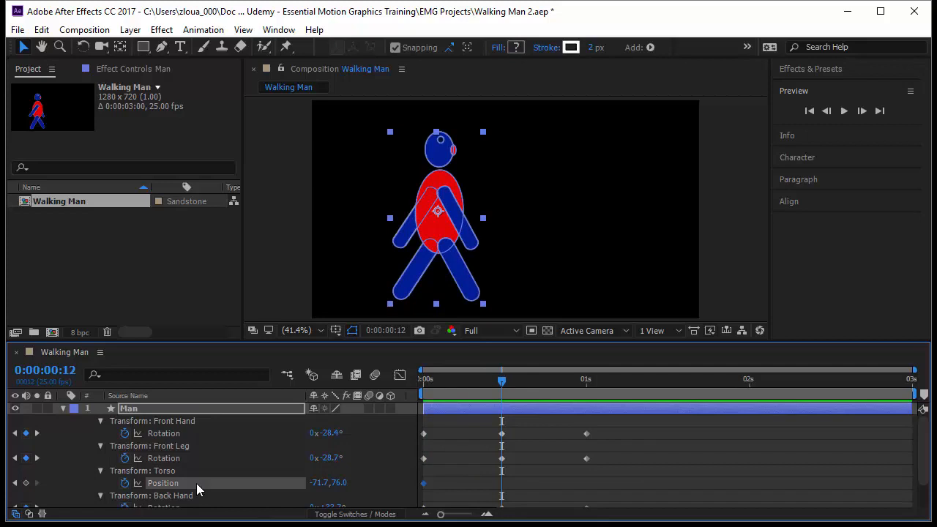
drag(443, 218, 440, 223)
click(494, 407)
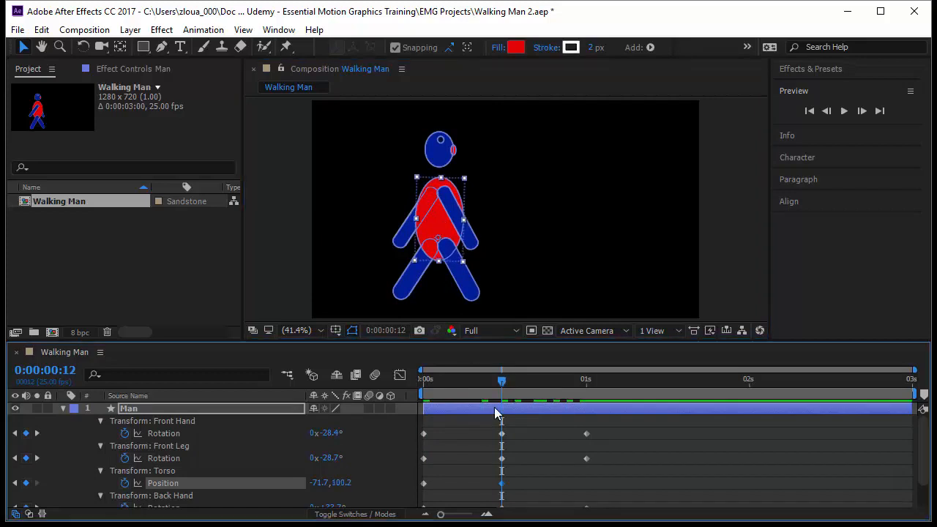
Copy the torso's first position keyframe and paste it at the 1-second mark.
key(space)
click(424, 484)
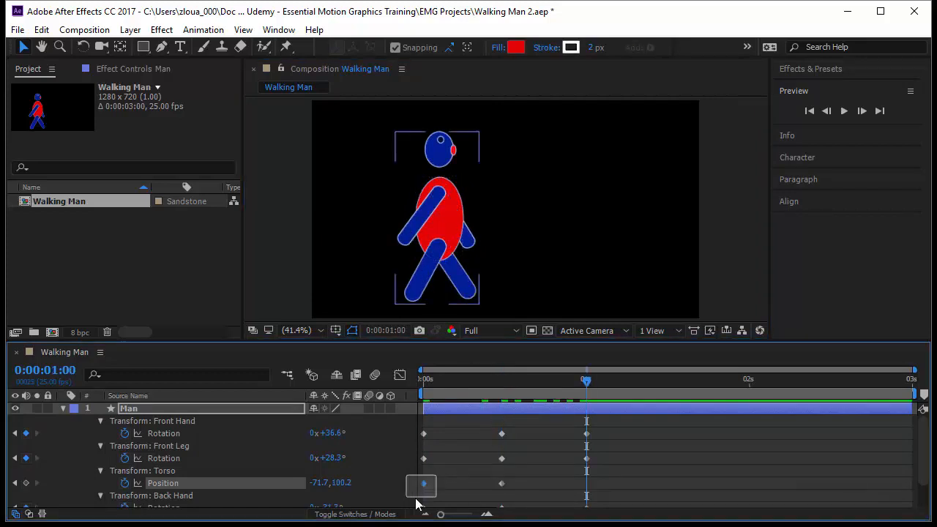
key(ctrl+c)
key(ctrl+v)
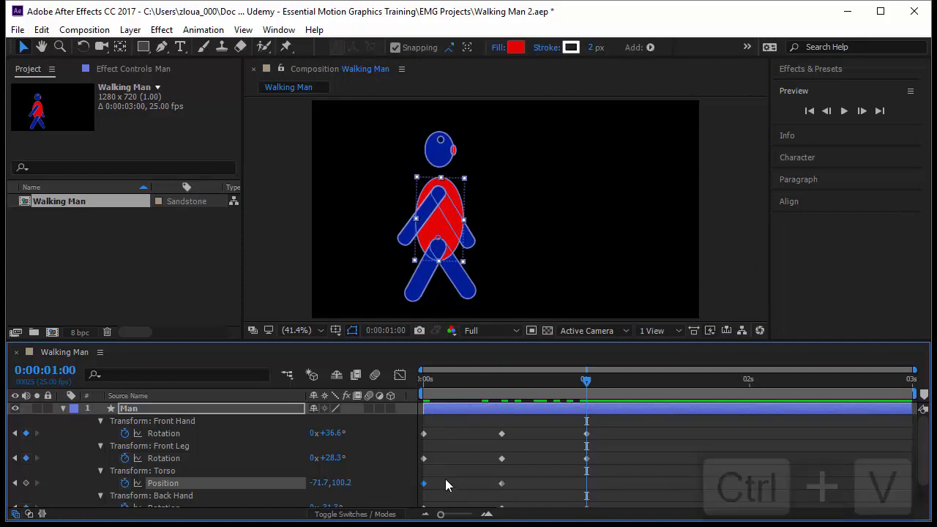
drag(587, 383, 422, 418)
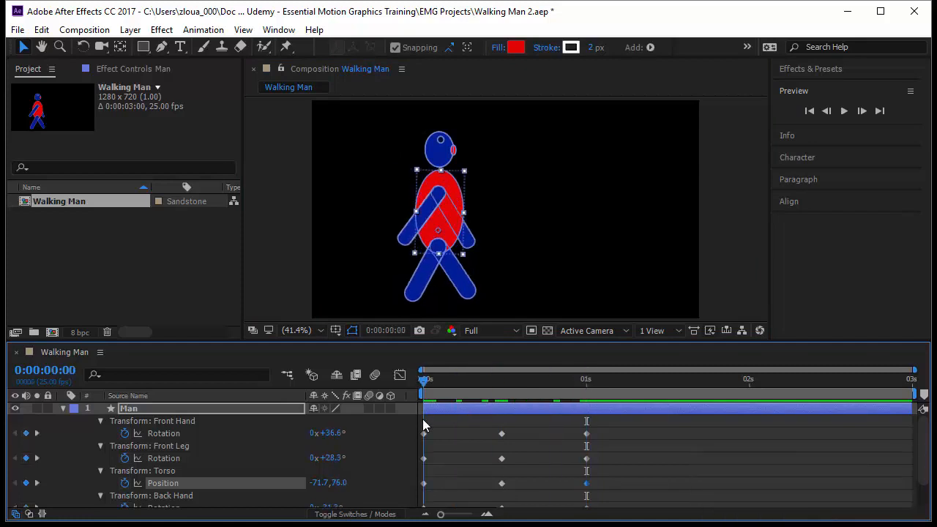
click(799, 488)
At 0:00:12, raise the torso to position -71.7,88.1 and play back the walk.
key(space)
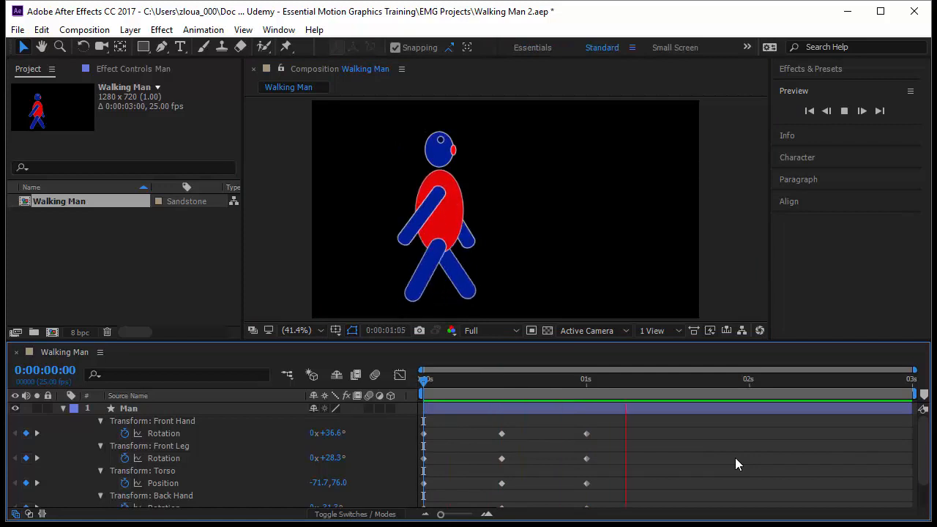
drag(423, 379, 498, 396)
click(431, 229)
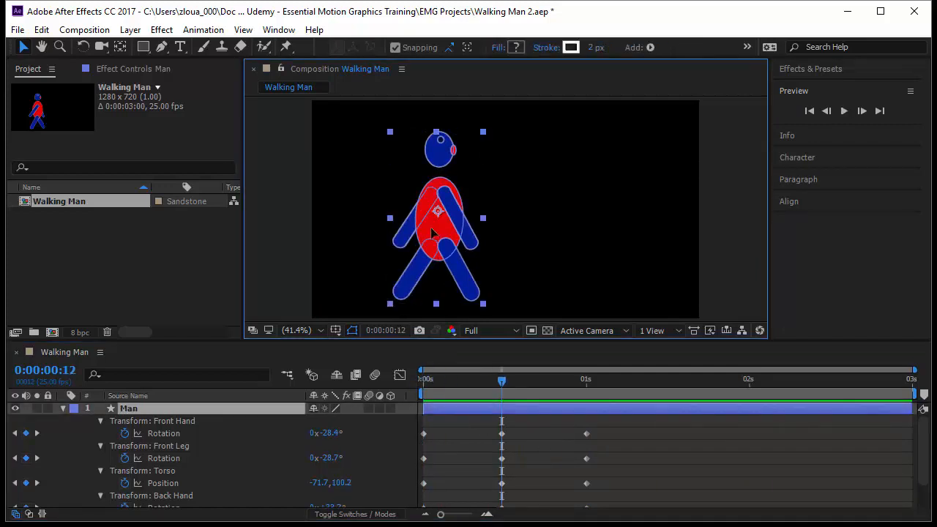
click(432, 229)
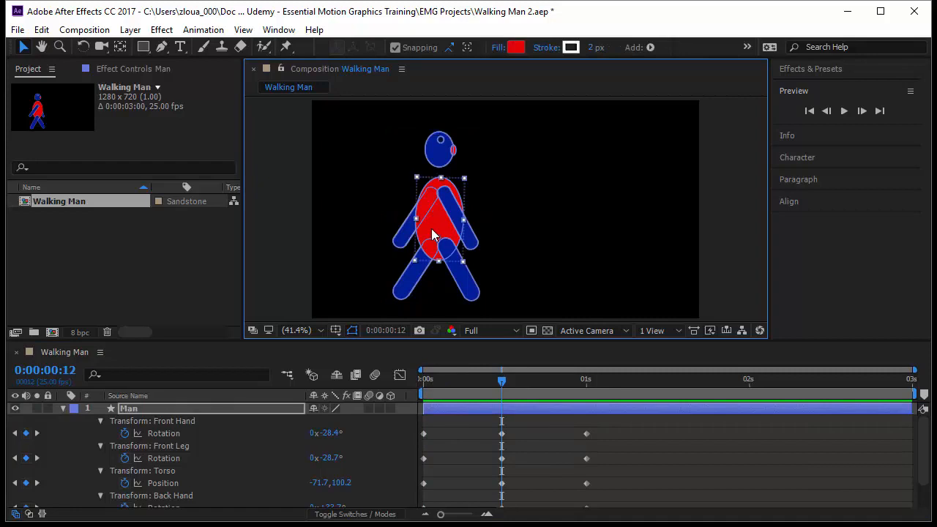
drag(431, 229, 430, 225)
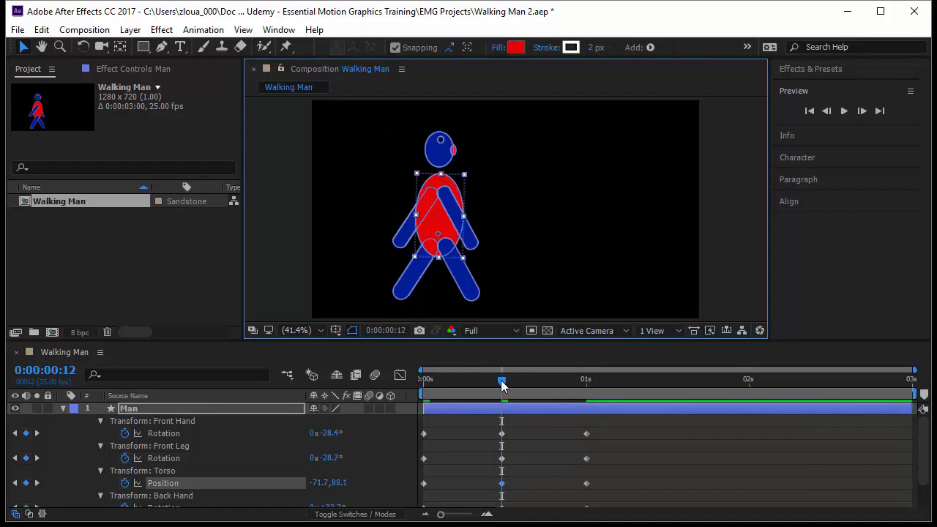
key(space)
click(714, 465)
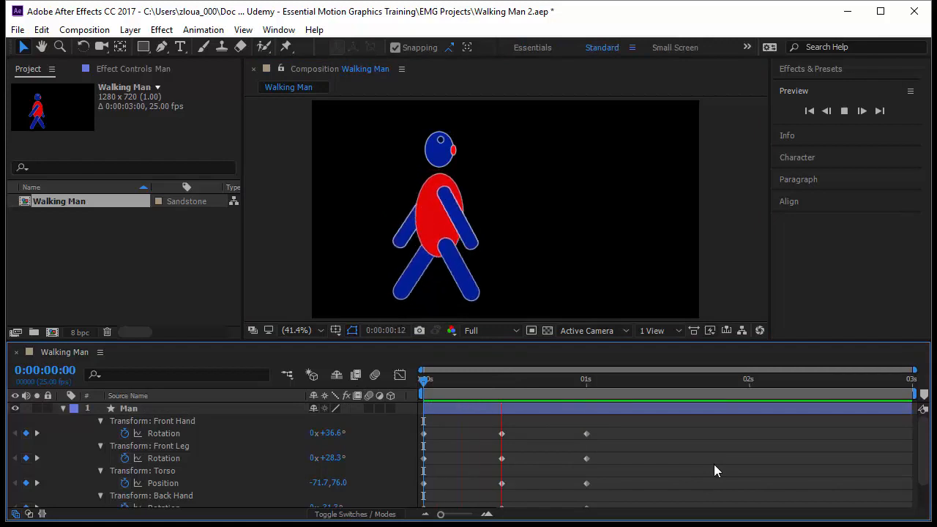
Select the head and set a rotation keyframe for it at the start of the timeline.
click(449, 148)
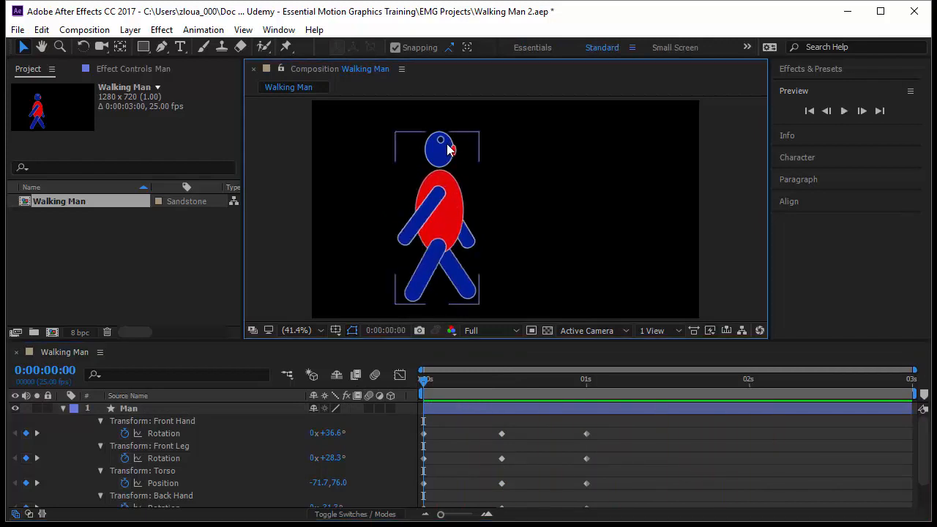
click(448, 149)
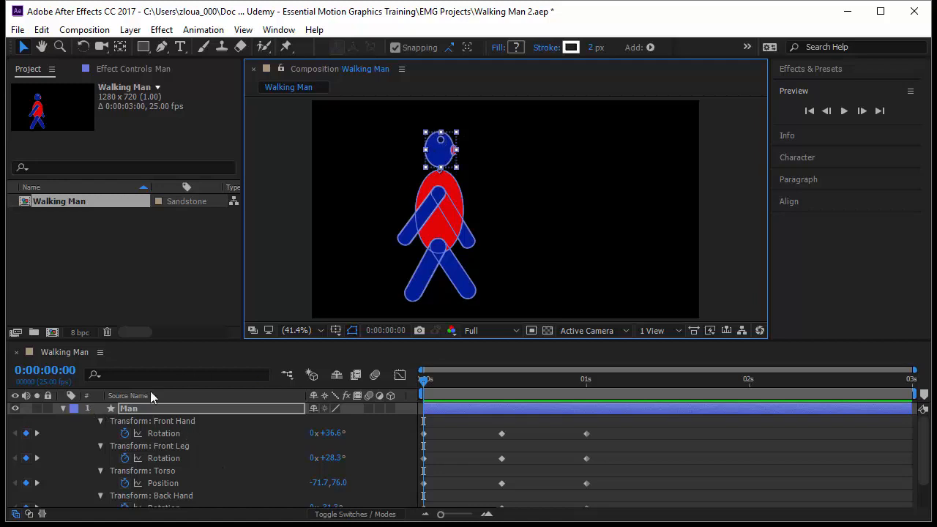
click(63, 408)
click(63, 409)
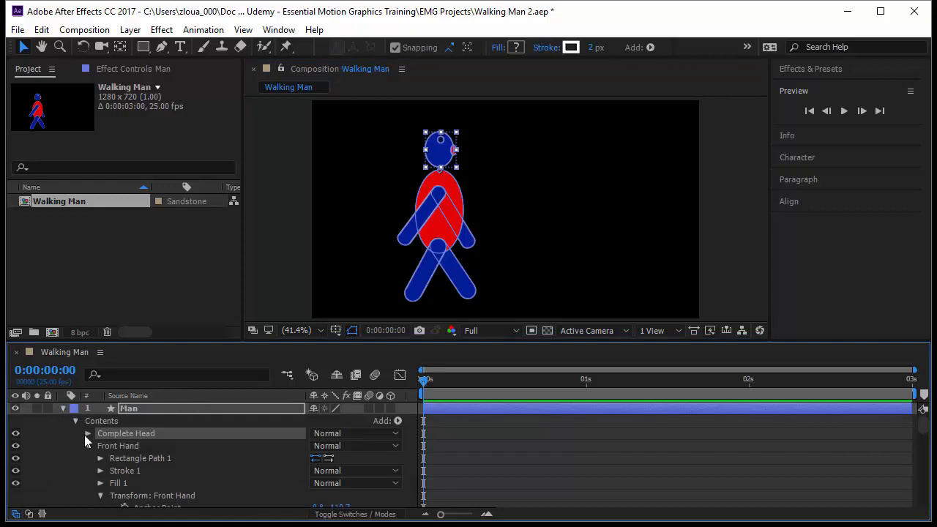
click(88, 433)
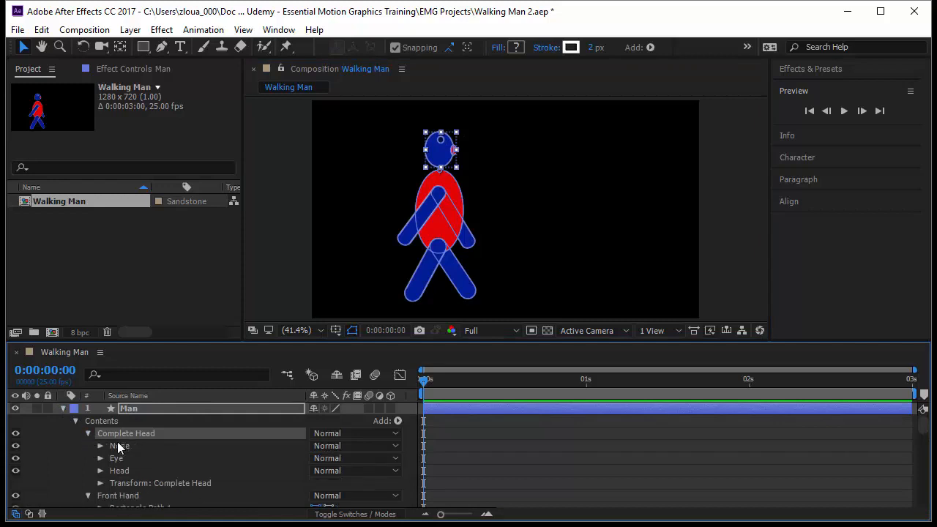
click(128, 486)
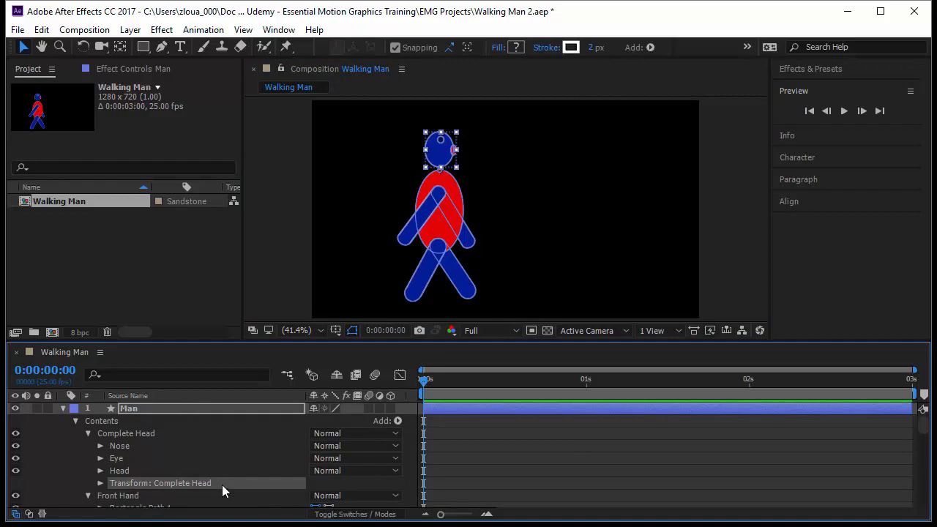
click(100, 483)
click(159, 488)
click(124, 488)
scroll(217, 453, up, 3)
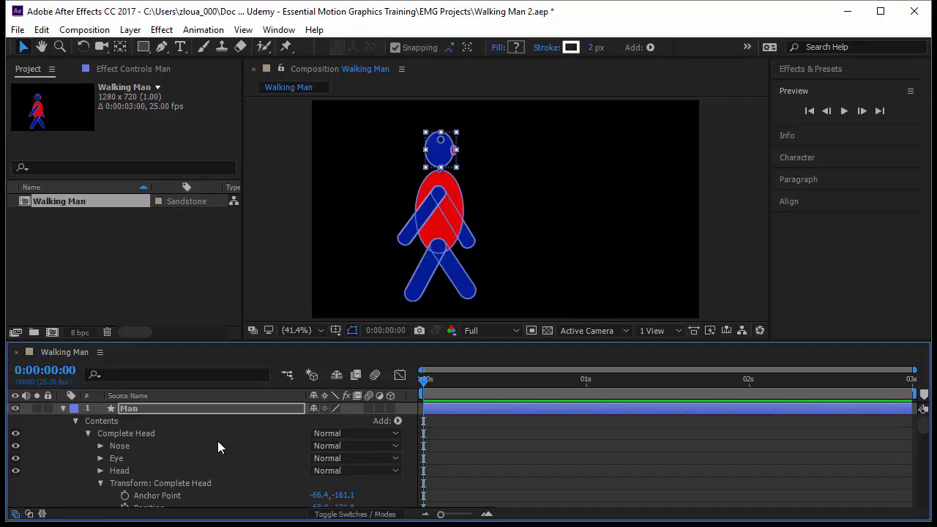
click(222, 407)
key(u)
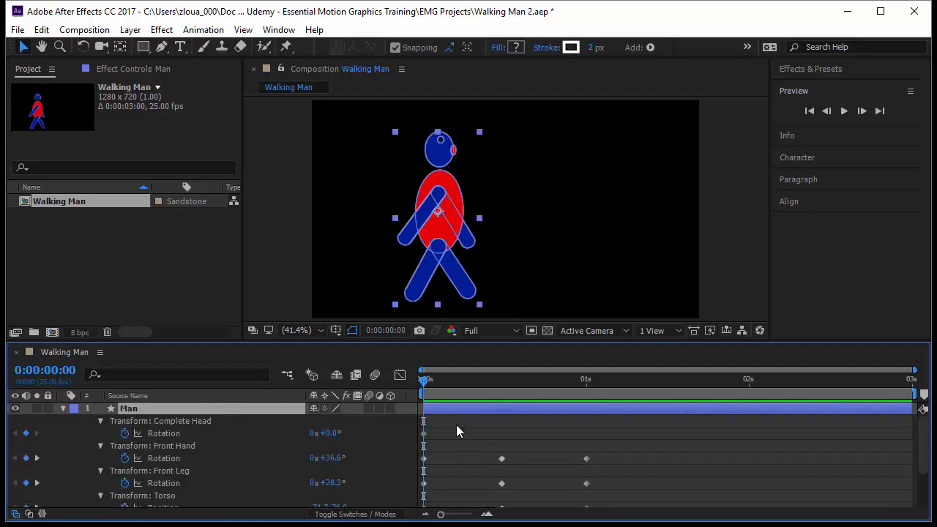
At 0:00:12, rotate the head to +9°.
key(k)
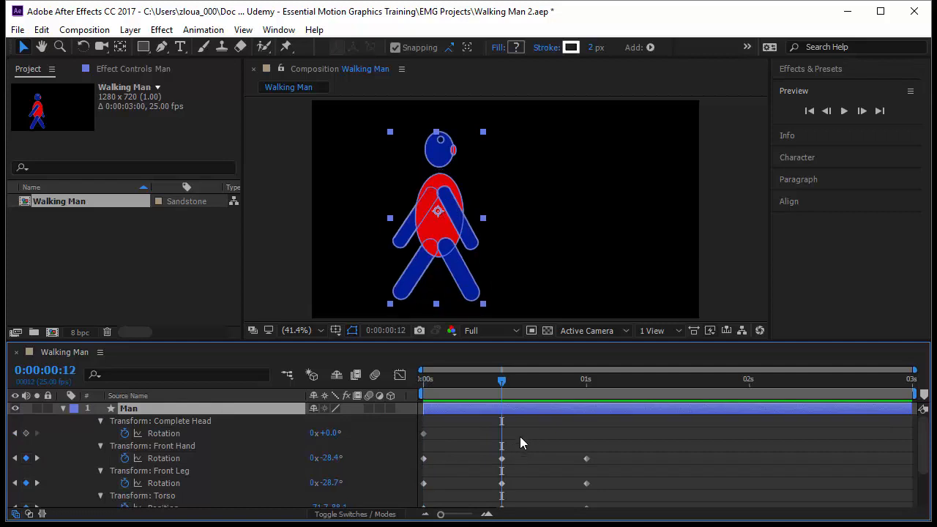
drag(337, 432, 341, 431)
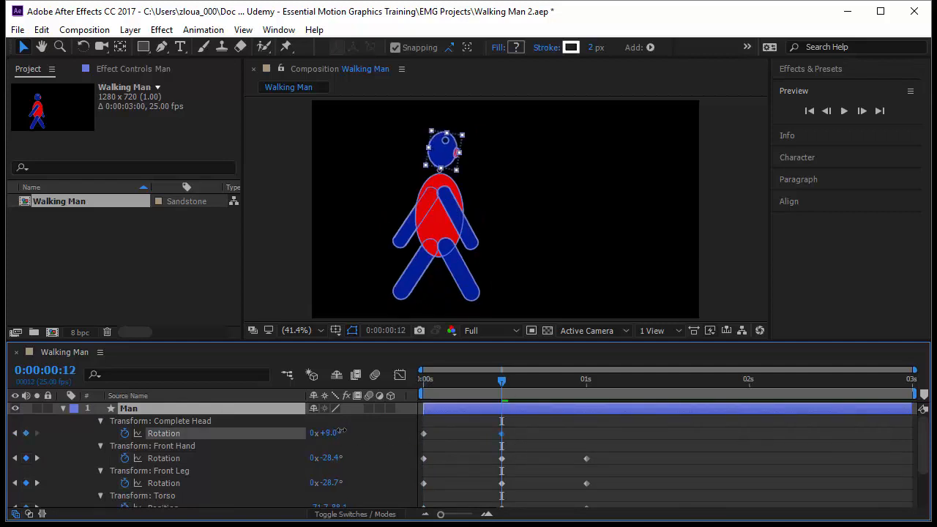
Copy the head's first rotation keyframe and paste it at the 1-second mark.
key(k)
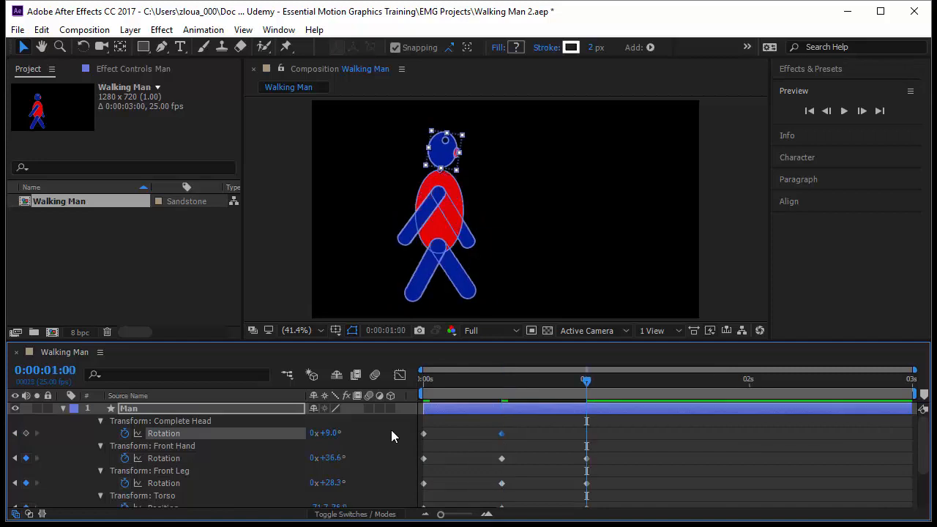
drag(438, 428, 419, 440)
key(ctrl+c)
key(ctrl+v)
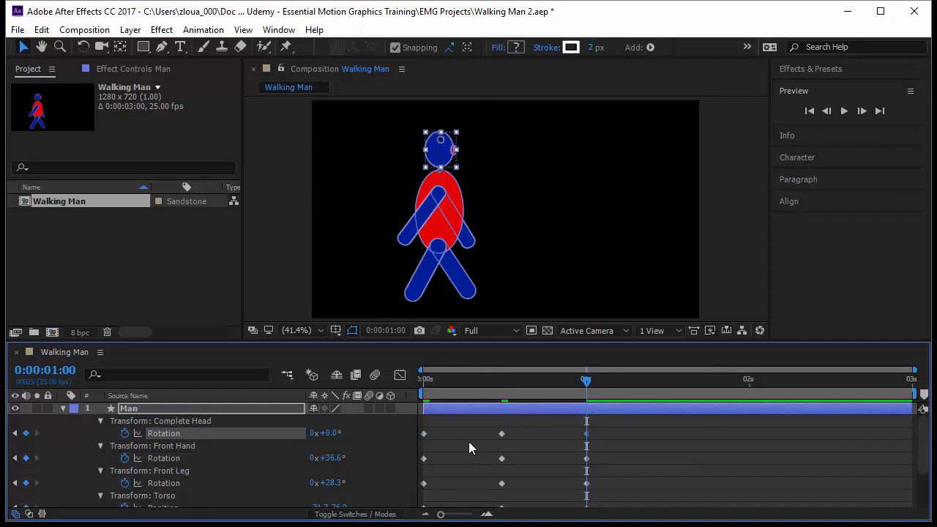
Play back the walk animation and stop it.
click(844, 111)
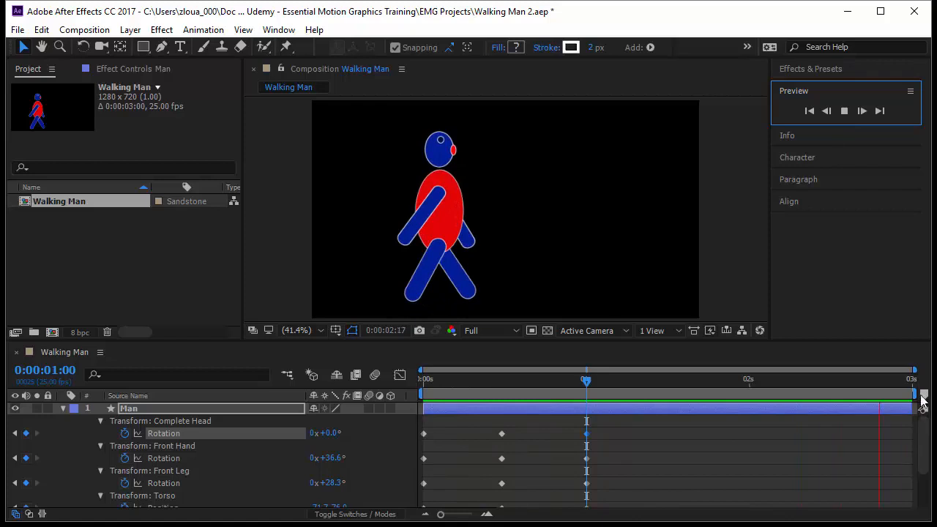
click(426, 398)
drag(426, 398, 587, 448)
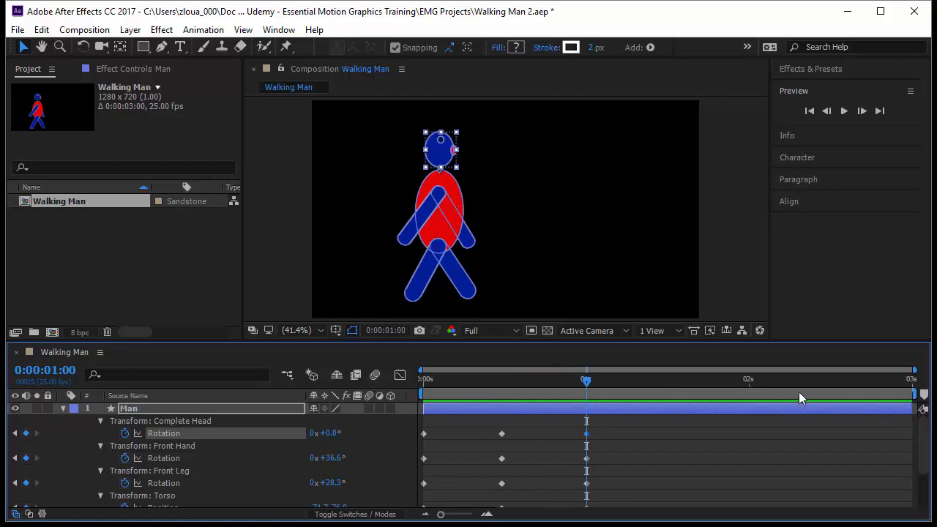
Set the work area to end at the 1-second mark.
drag(587, 385, 584, 412)
drag(914, 394, 742, 433)
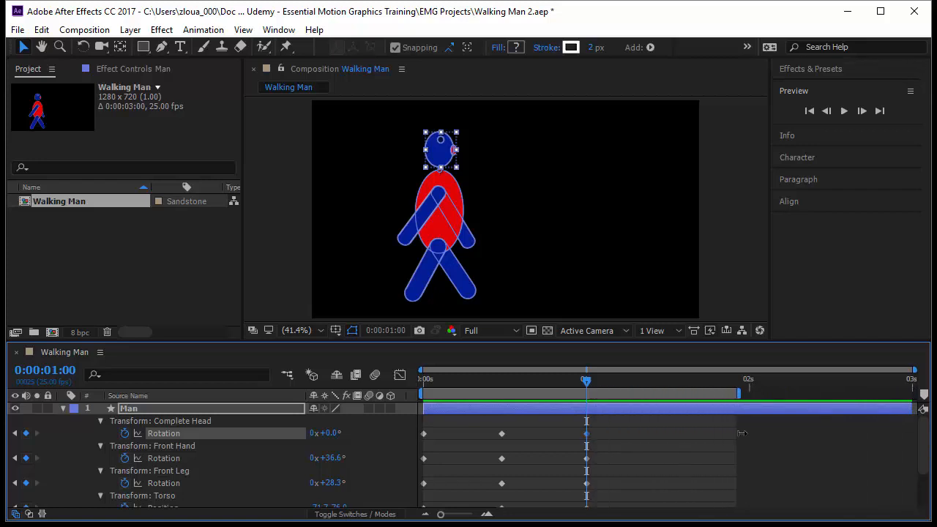
key(n)
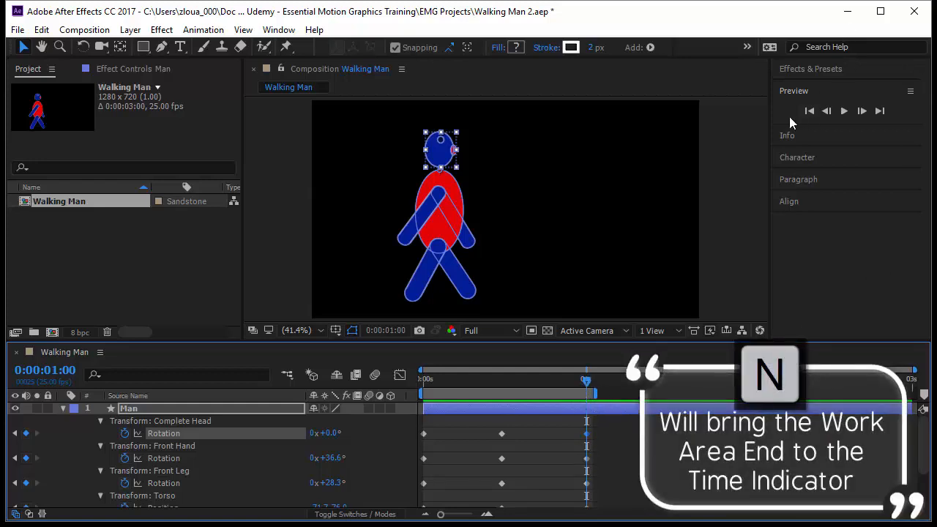
Keep the preview range on Work Area and play back the one-second walk loop.
click(811, 125)
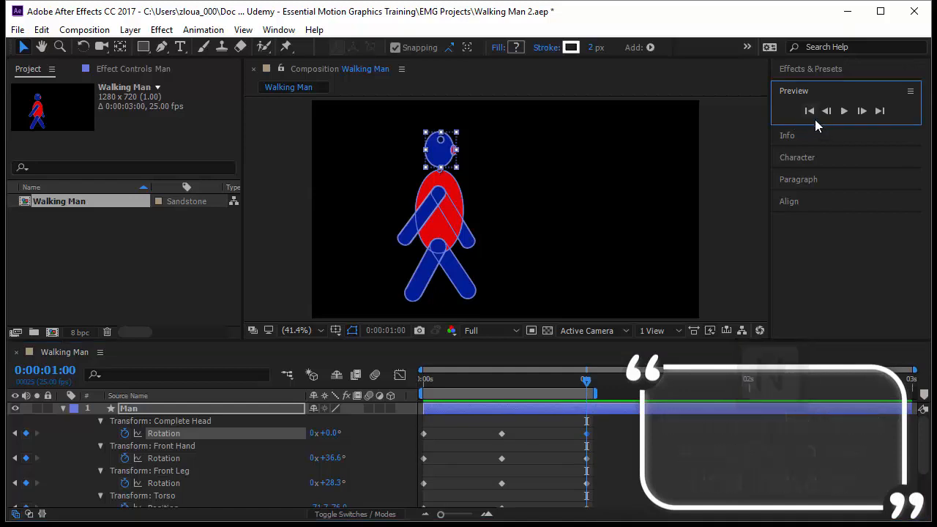
drag(818, 124, 844, 287)
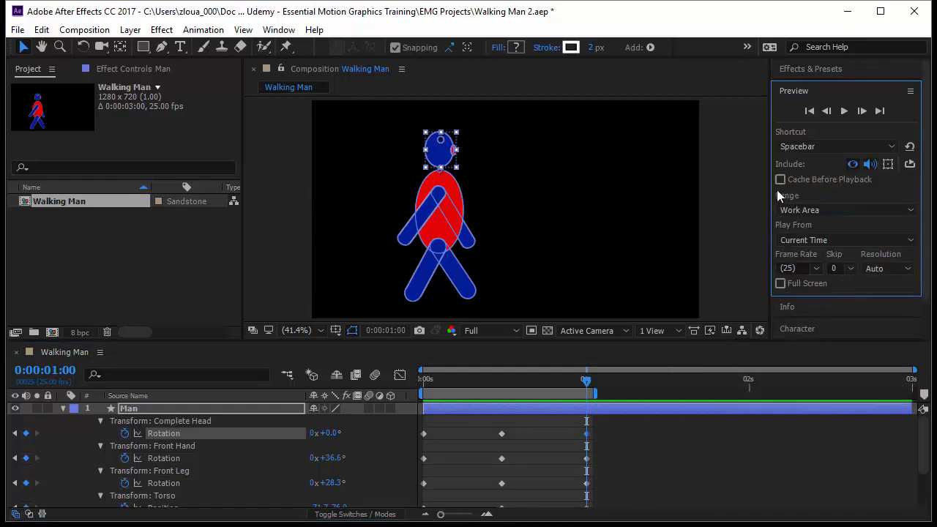
click(799, 211)
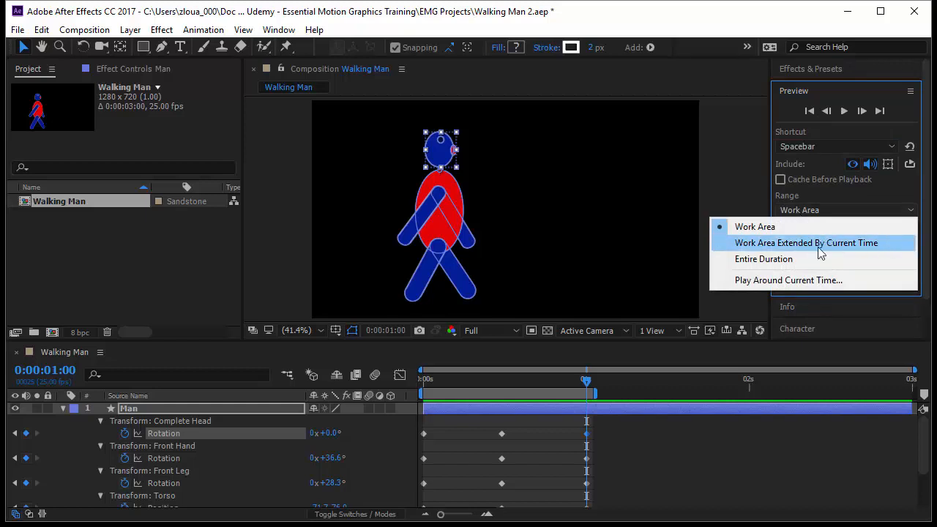
click(816, 225)
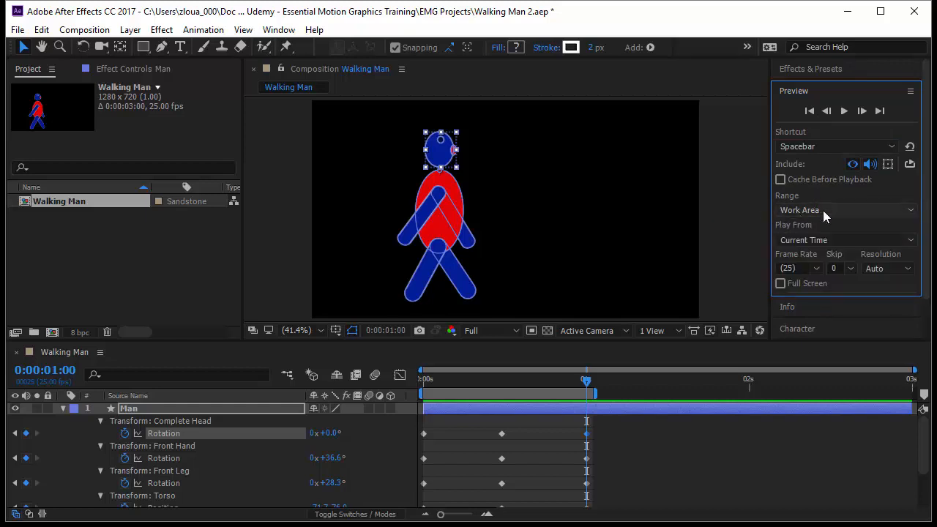
key(space)
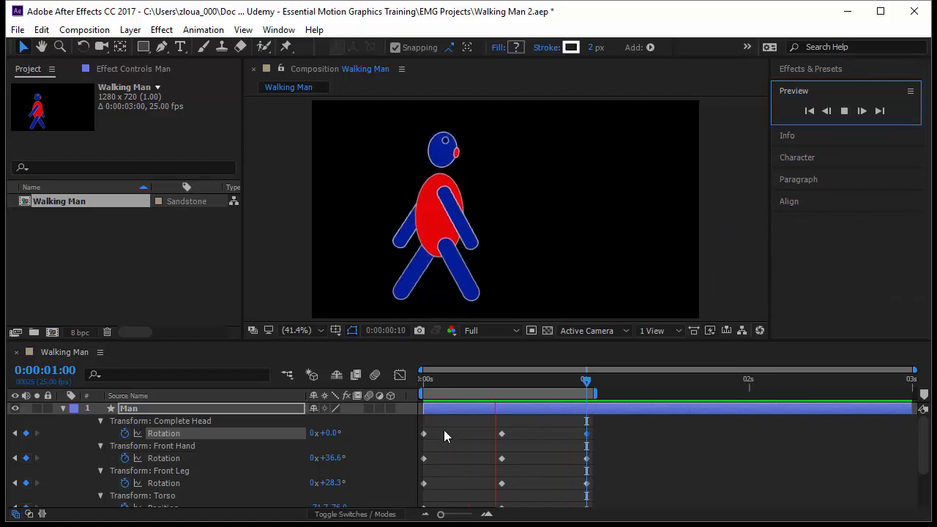